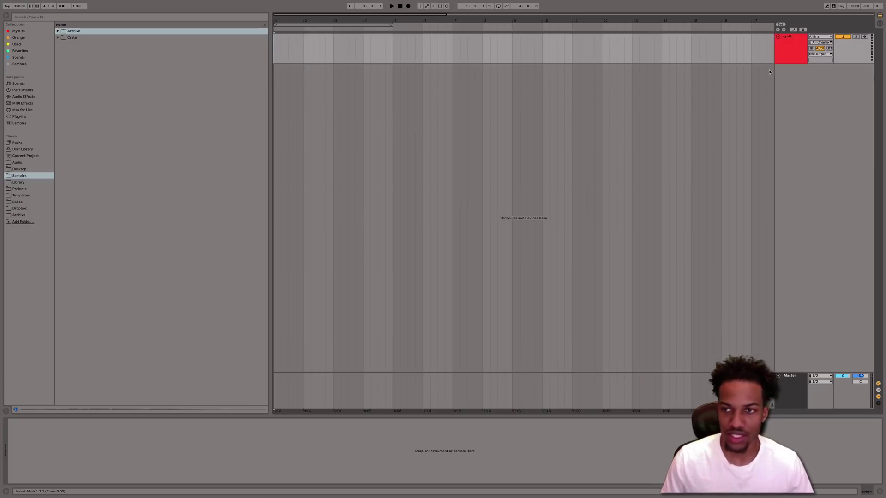
Load the Operator instrument onto the synth track and locate oscillator A's envelope decay and release values
{"action": "left_click", "coordinate": [781, 55]}
{"action": "left_click", "coordinate": [22, 90]}
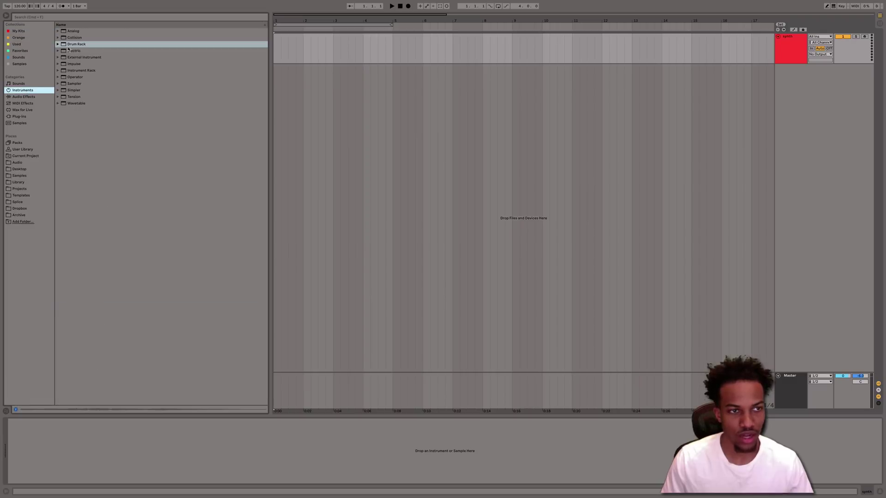
{"action": "double_click", "coordinate": [79, 77]}
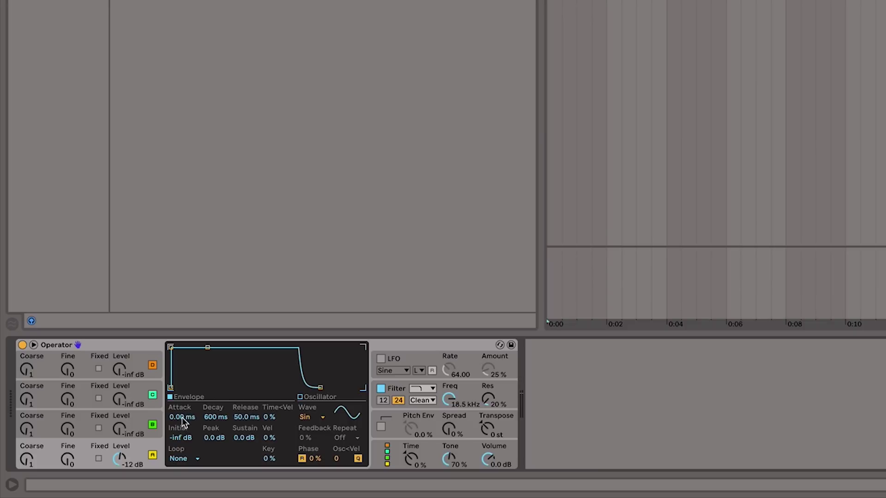
{"action": "left_click", "coordinate": [220, 420]}
{"action": "left_click", "coordinate": [245, 418]}
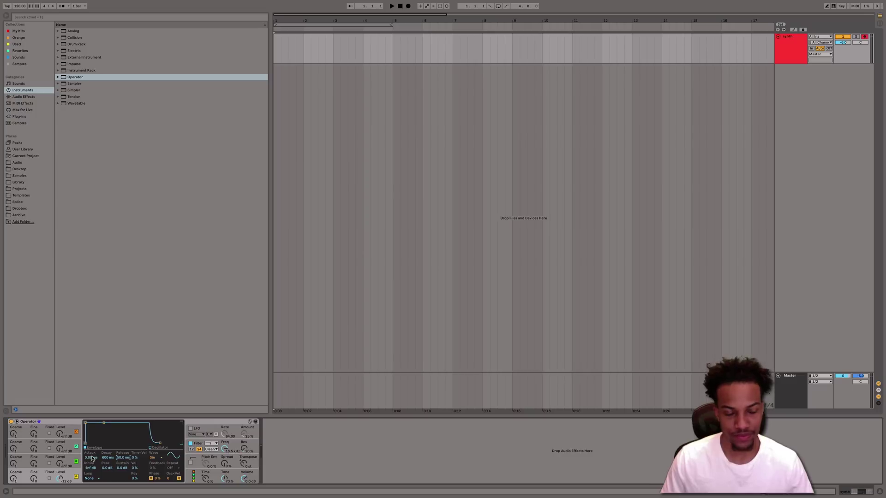
Try a longer attack on oscillator A's envelope and return the attack to 0.00 ms
{"action": "left_click", "coordinate": [93, 458]}
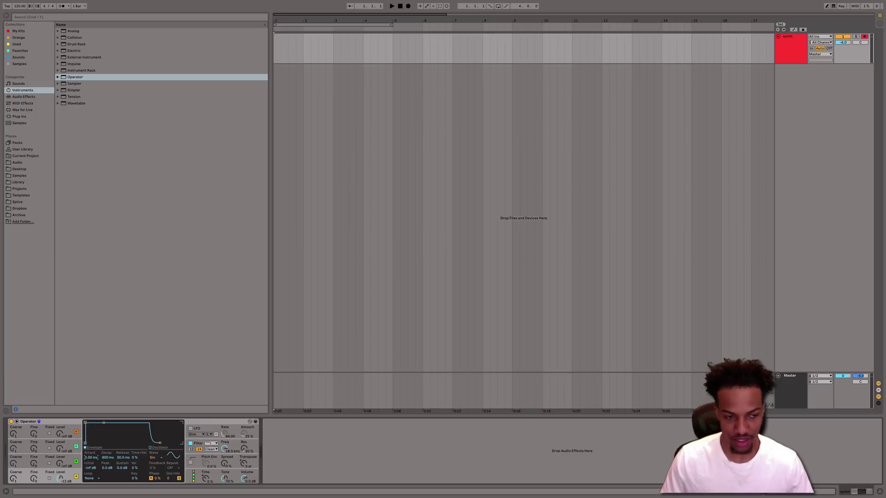
{"action": "left_click_drag", "start_coordinate": [93, 457], "coordinate": [92, 441]}
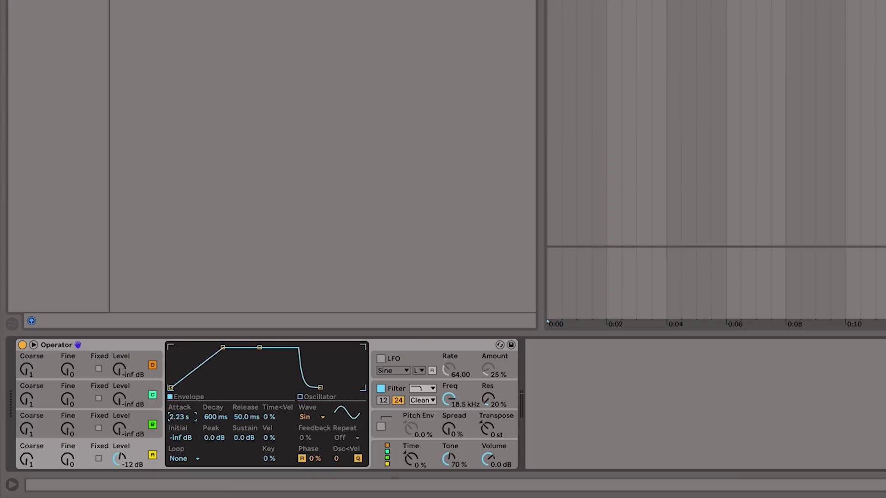
{"action": "mouse_move", "coordinate": [181, 416]}
{"action": "left_mouse_down"}
{"action": "mouse_move", "coordinate": [181, 400]}
{"action": "mouse_move", "coordinate": [182, 434]}
{"action": "left_mouse_up"}
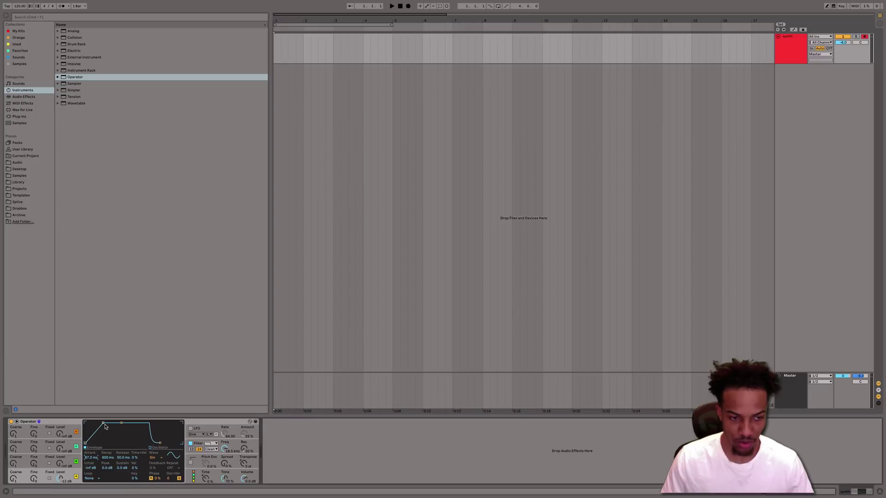
{"action": "mouse_move", "coordinate": [103, 422]}
{"action": "left_mouse_down"}
{"action": "mouse_move", "coordinate": [86, 423]}
{"action": "mouse_move", "coordinate": [105, 422]}
{"action": "left_mouse_up"}
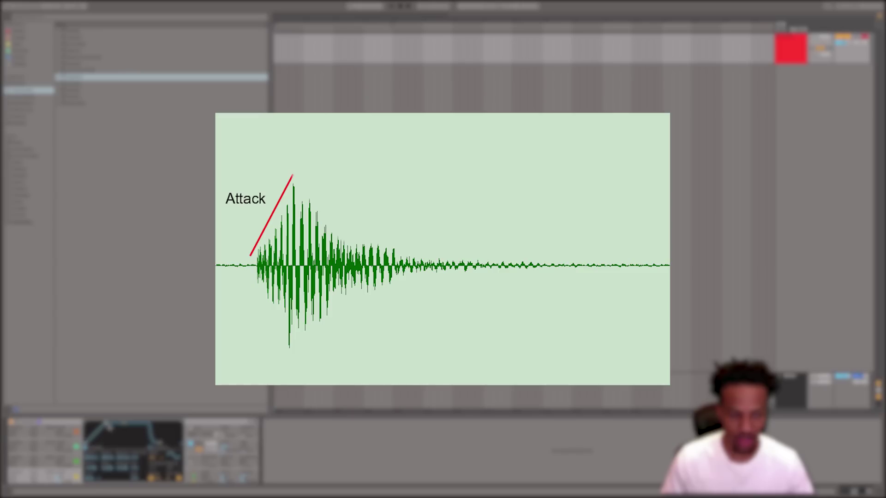
{"action": "left_click_drag", "start_coordinate": [92, 458], "coordinate": [92, 486]}
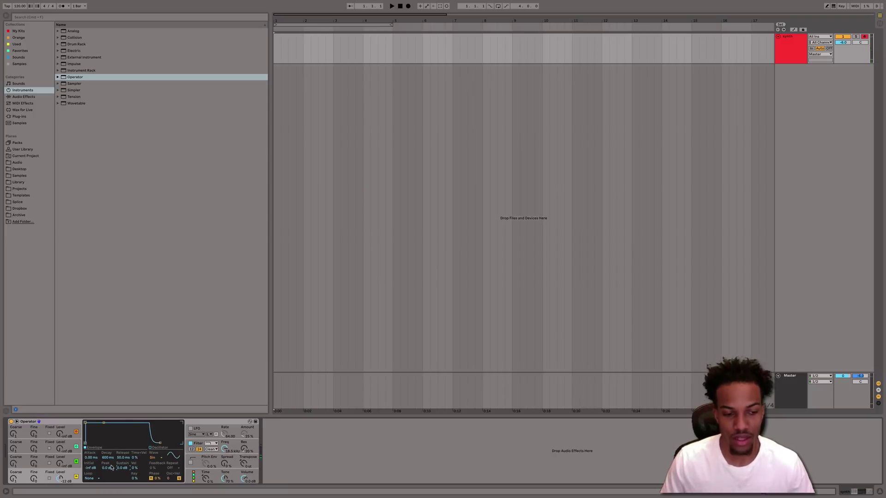
Audition different decay times with the sustain at -inf dB, and restore the decay to 600 ms and sustain to 0.0 dB
{"action": "left_click_drag", "start_coordinate": [122, 468], "coordinate": [122, 490]}
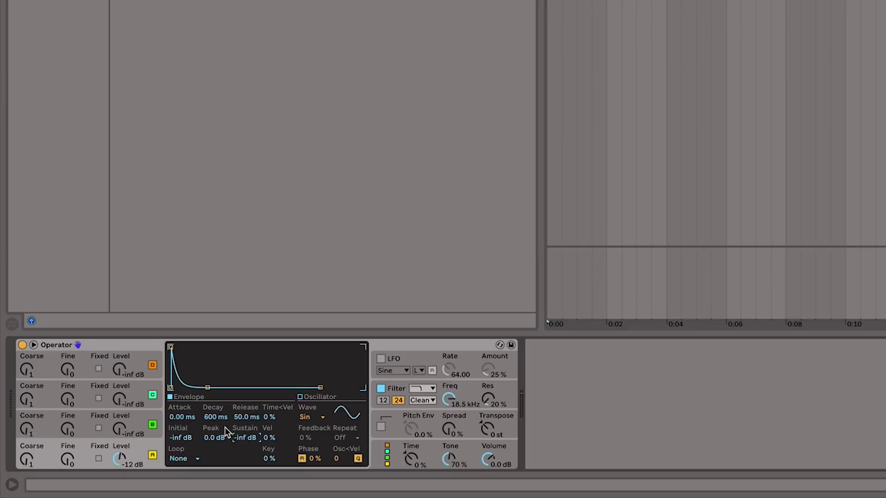
{"action": "mouse_move", "coordinate": [241, 438]}
{"action": "left_mouse_down"}
{"action": "mouse_move", "coordinate": [241, 396]}
{"action": "mouse_move", "coordinate": [241, 443]}
{"action": "left_mouse_up"}
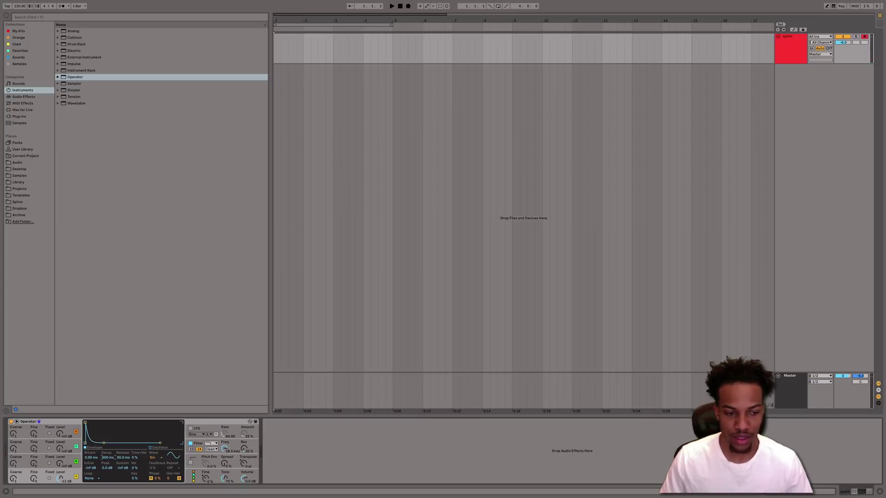
{"action": "left_click_drag", "start_coordinate": [107, 457], "coordinate": [107, 438]}
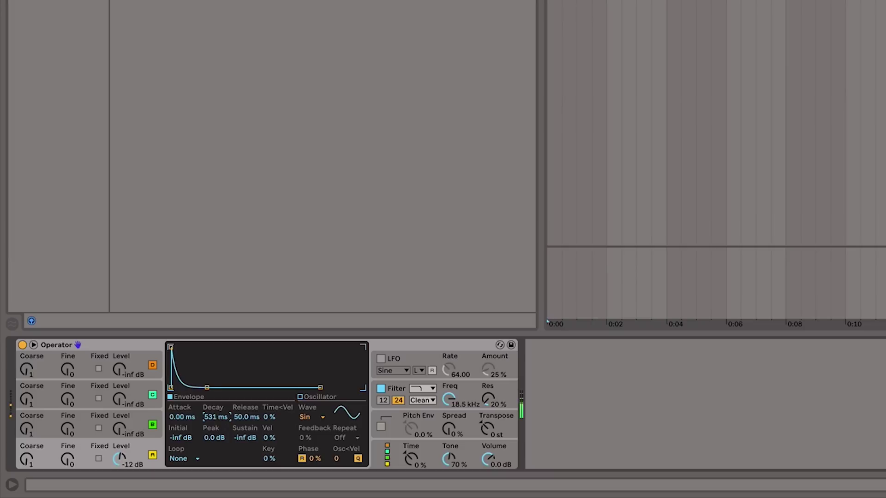
{"action": "left_click_drag", "start_coordinate": [214, 416], "coordinate": [214, 409]}
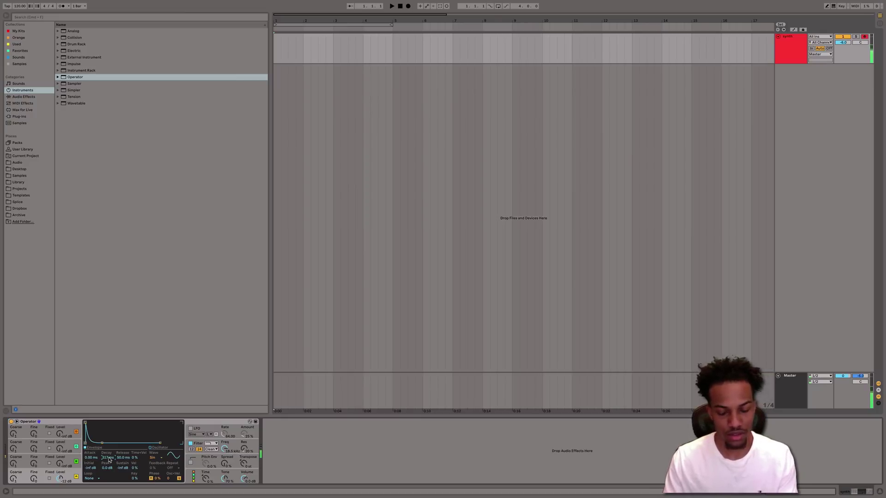
{"action": "mouse_move", "coordinate": [109, 460]}
{"action": "left_mouse_down"}
{"action": "mouse_move", "coordinate": [109, 451]}
{"action": "mouse_move", "coordinate": [121, 459]}
{"action": "left_mouse_up"}
{"action": "left_click", "coordinate": [124, 468]}
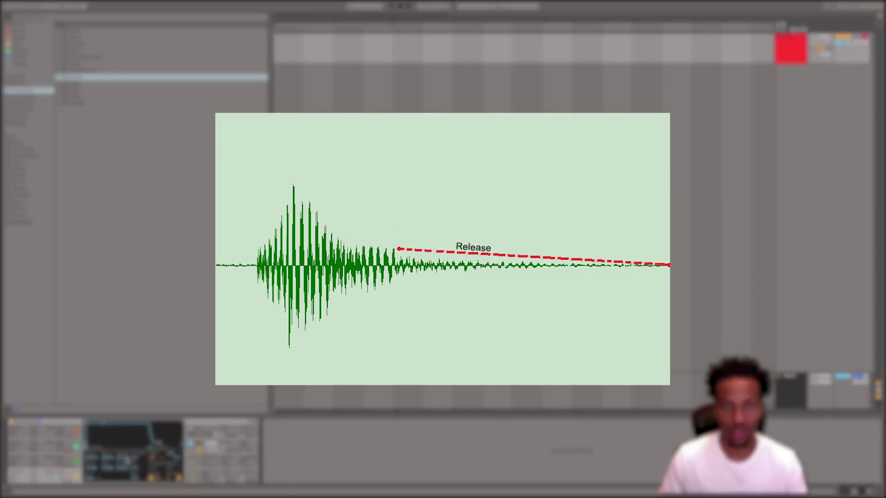
Try a release of 2000 ms on oscillator A's envelope and return the release to 50.0 ms
{"action": "left_click_drag", "start_coordinate": [124, 457], "coordinate": [123, 433]}
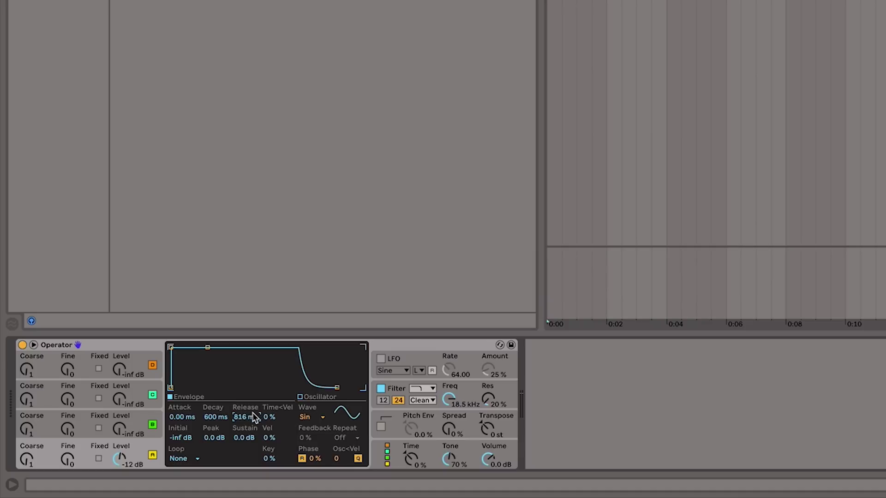
{"action": "type", "text": "2000"}
{"action": "key", "text": "Return"}
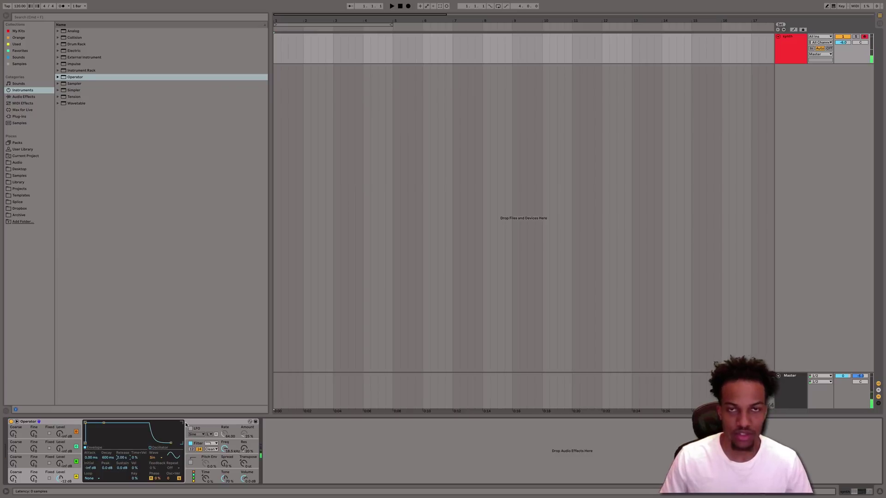
{"action": "left_click_drag", "start_coordinate": [122, 457], "coordinate": [121, 461]}
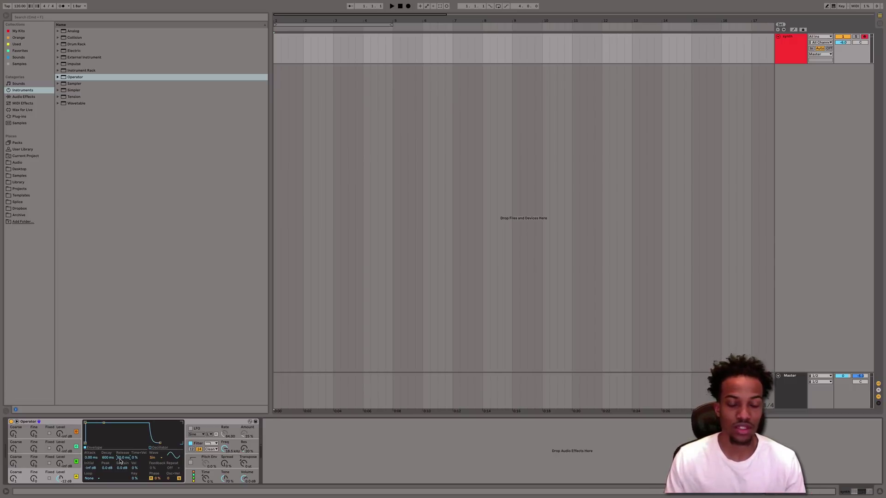
Shape a pad-like envelope on oscillator A with a 500 ms attack and a 2500 ms release, trying a 250 ms attack first
{"action": "left_click", "coordinate": [91, 458]}
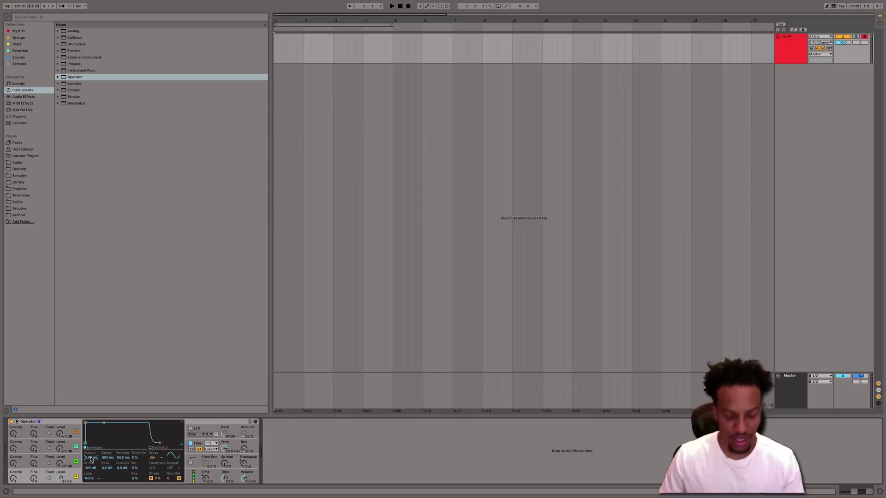
{"action": "type", "text": "250"}
{"action": "key", "text": "Return"}
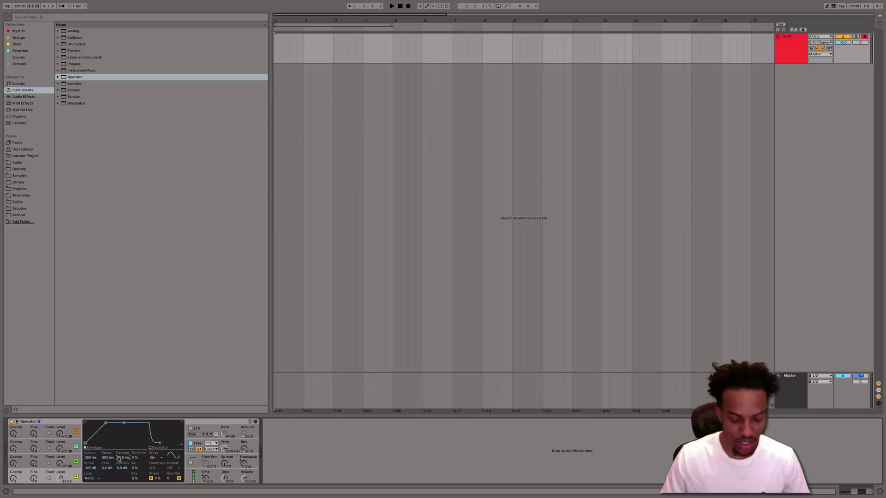
{"action": "type", "text": "4"}
{"action": "type", "text": "2500"}
{"action": "key", "text": "Return"}
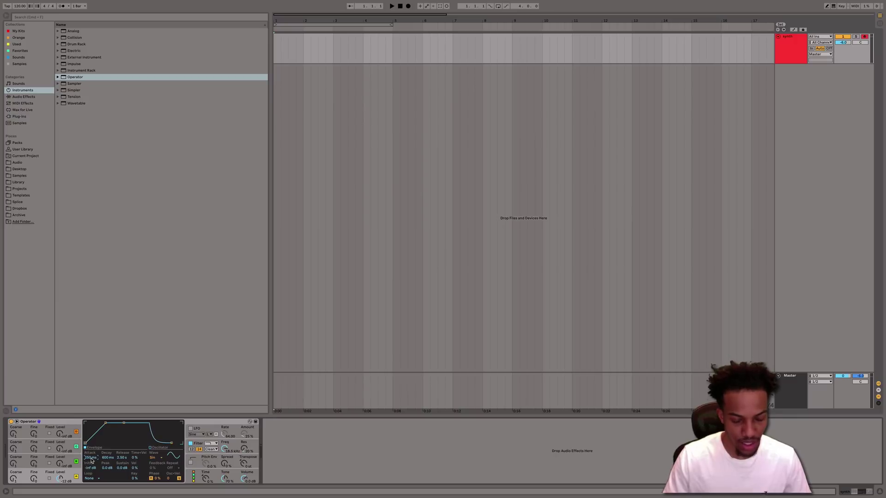
{"action": "type", "text": "500"}
{"action": "key", "text": "Return"}
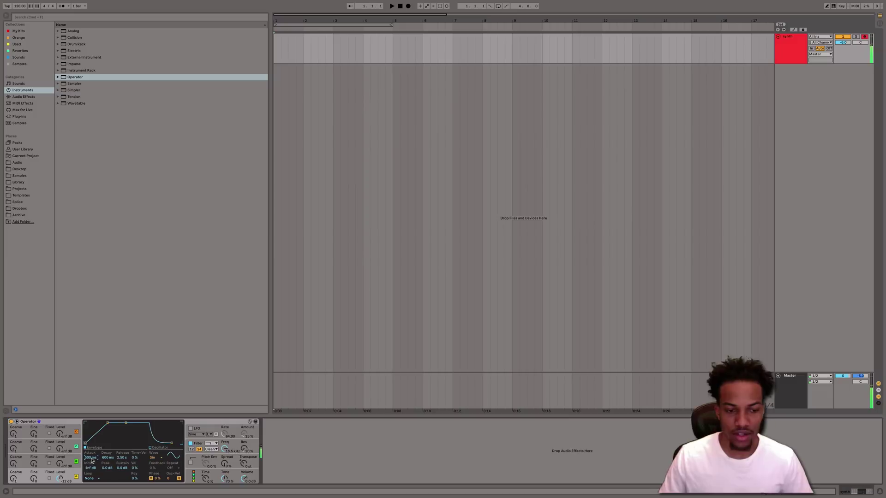
Switch oscillator A's waveform to Saw D and bring its envelope back into view
{"action": "left_click", "coordinate": [152, 457]}
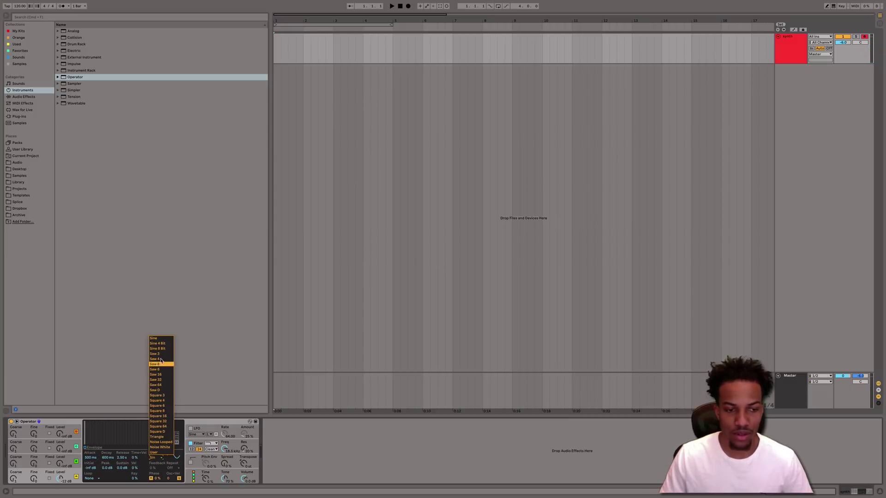
{"action": "left_click", "coordinate": [166, 392]}
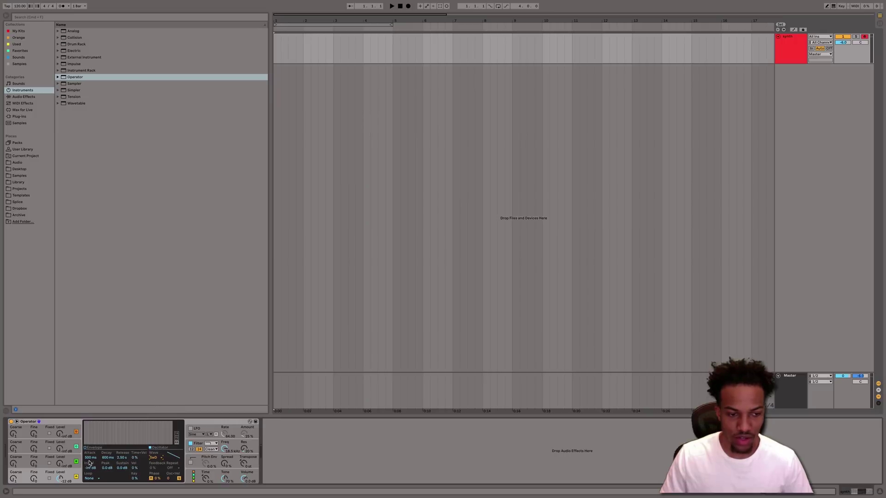
{"action": "left_click", "coordinate": [125, 459]}
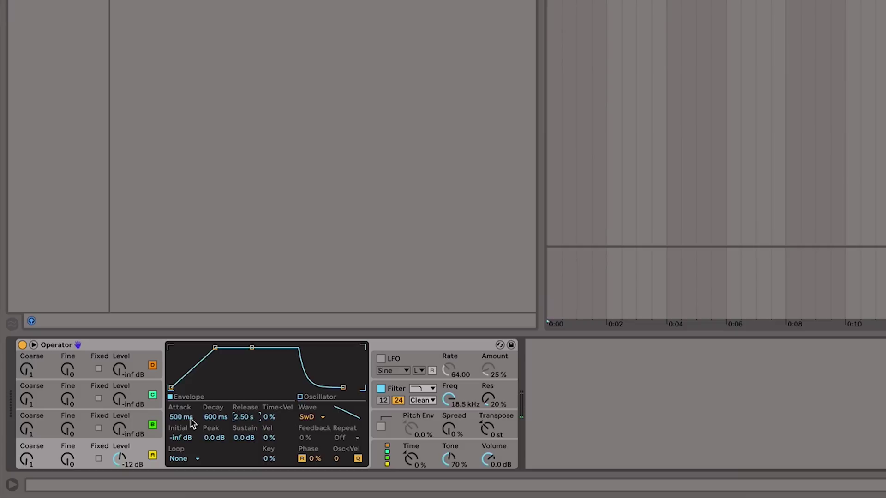
Raise the envelope attack through several longer times to 7.01 s and set oscillator A's waveform back to Sine
{"action": "left_click_drag", "start_coordinate": [94, 458], "coordinate": [95, 453]}
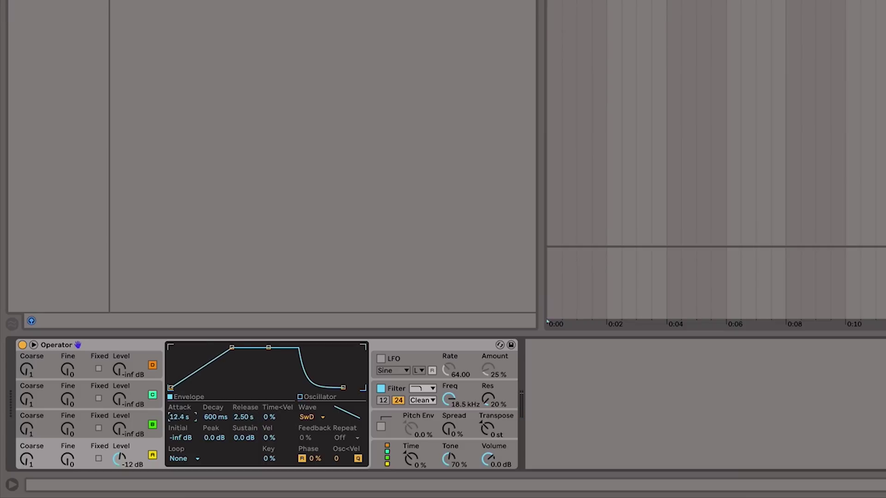
{"action": "left_click_drag", "start_coordinate": [188, 417], "coordinate": [188, 414]}
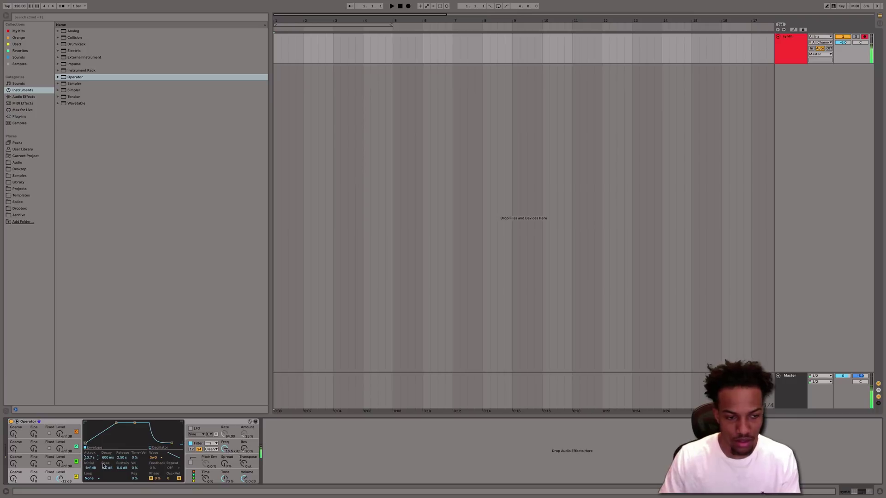
{"action": "left_click_drag", "start_coordinate": [97, 457], "coordinate": [95, 459]}
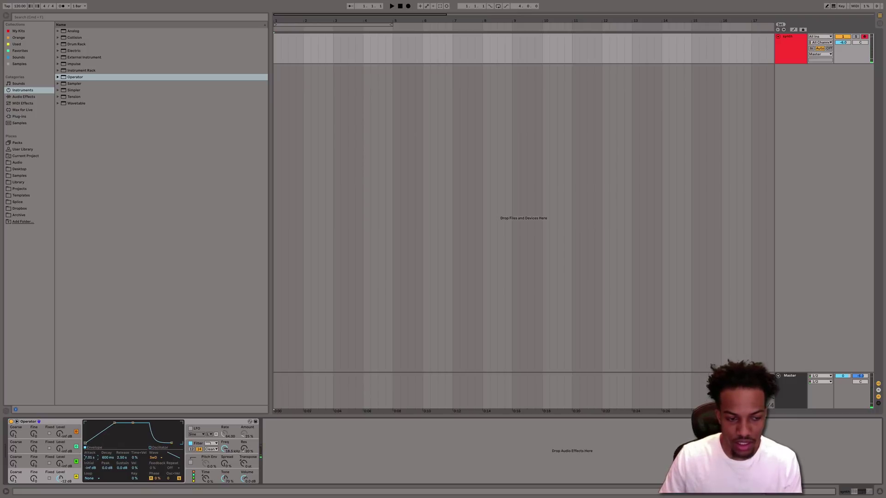
{"action": "left_click", "coordinate": [153, 459]}
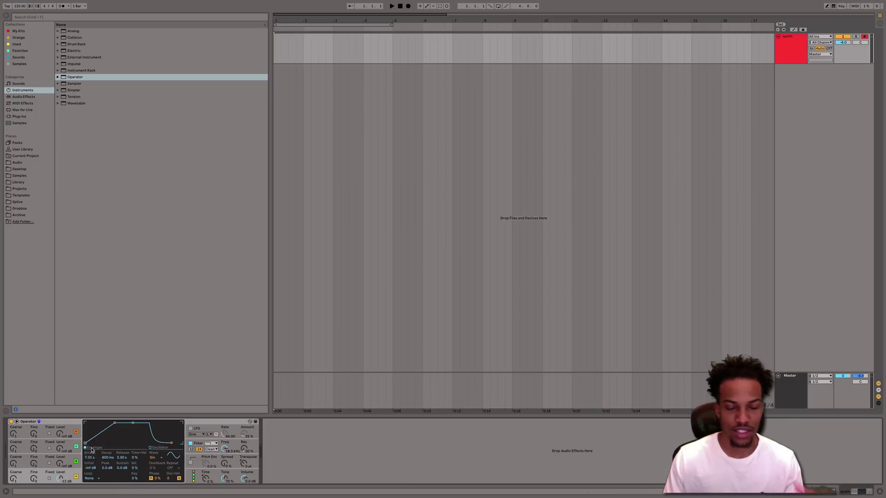
{"action": "key", "text": "super+z"}
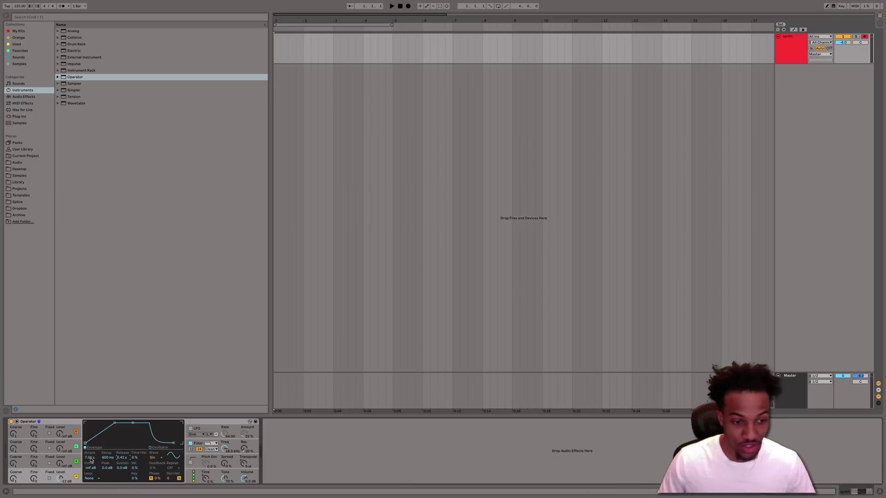
Shape a plucky envelope on oscillator A with attack 0.00 ms, release 50.0 ms, sustain at -inf dB and a shortened decay
{"action": "left_click_drag", "start_coordinate": [91, 458], "coordinate": [91, 494]}
{"action": "left_click_drag", "start_coordinate": [122, 458], "coordinate": [122, 464]}
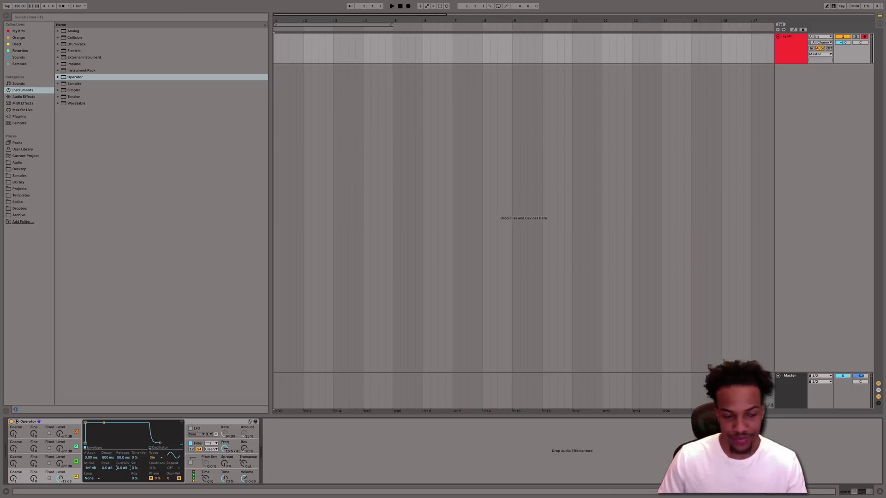
{"action": "left_click_drag", "start_coordinate": [121, 468], "coordinate": [121, 476]}
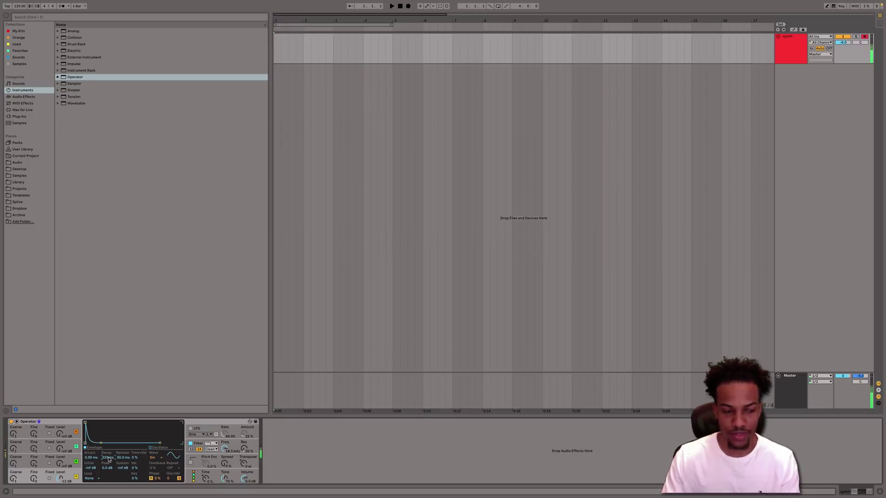
Insert a new MIDI track below the synth track
{"action": "left_click", "coordinate": [45, 421]}
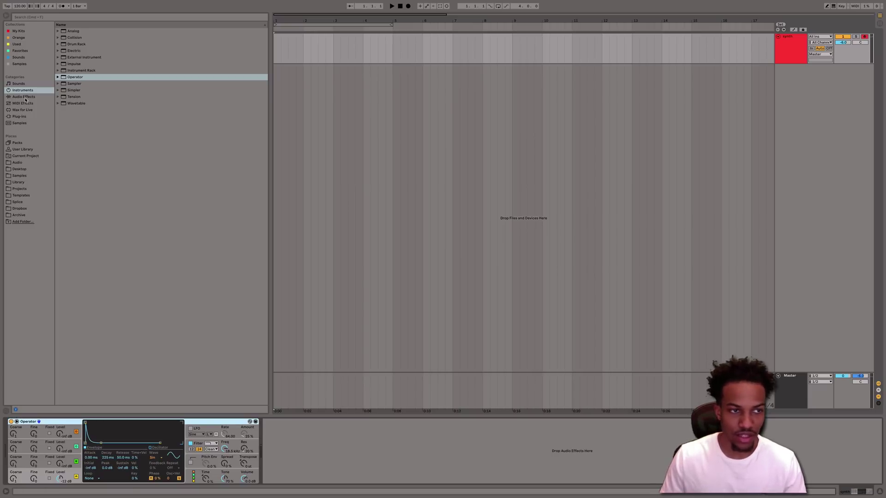
{"action": "left_click", "coordinate": [313, 112]}
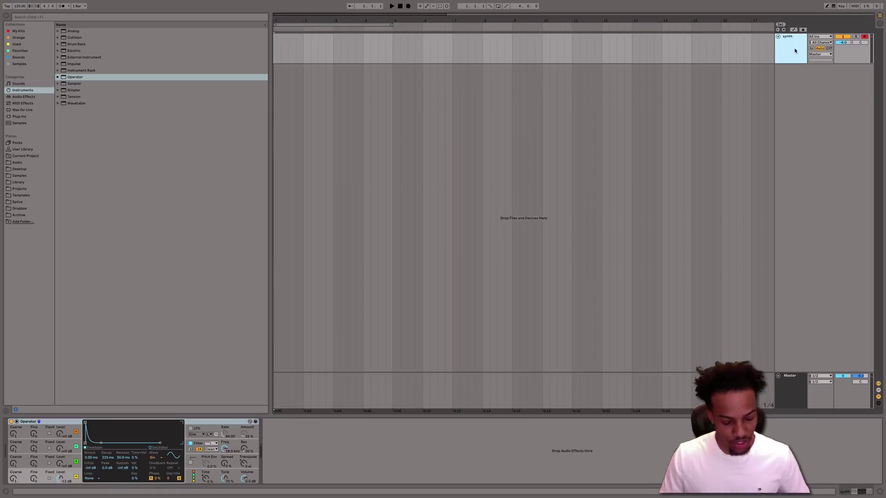
{"action": "key", "text": "super+shift+t"}
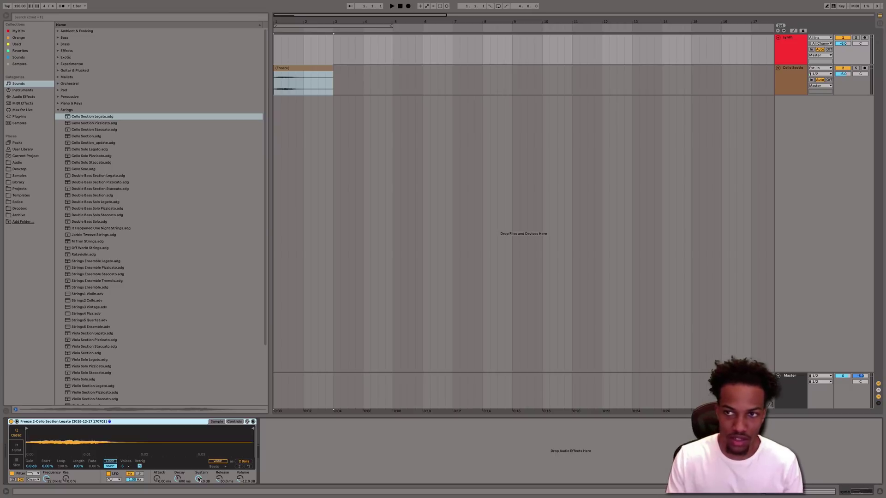
Normalize the volume of the frozen Cello Section Legato sample in Simpler
{"action": "right_click", "coordinate": [232, 439]}
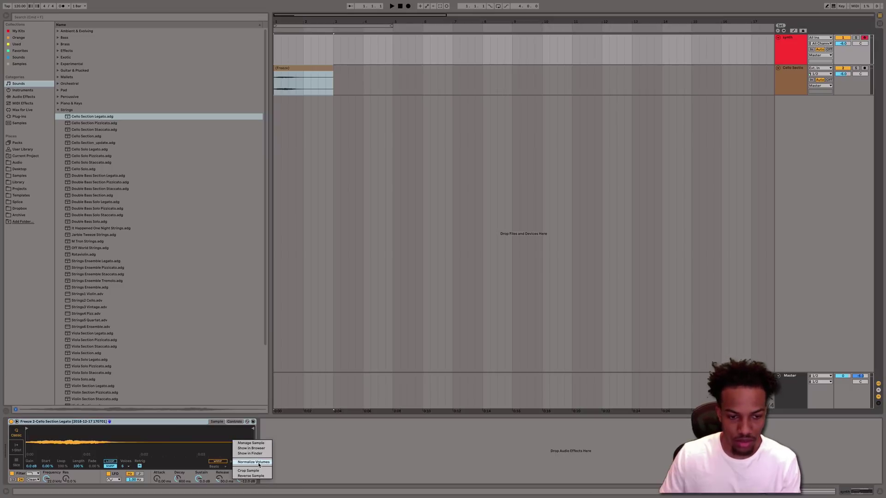
{"action": "left_click", "coordinate": [258, 464]}
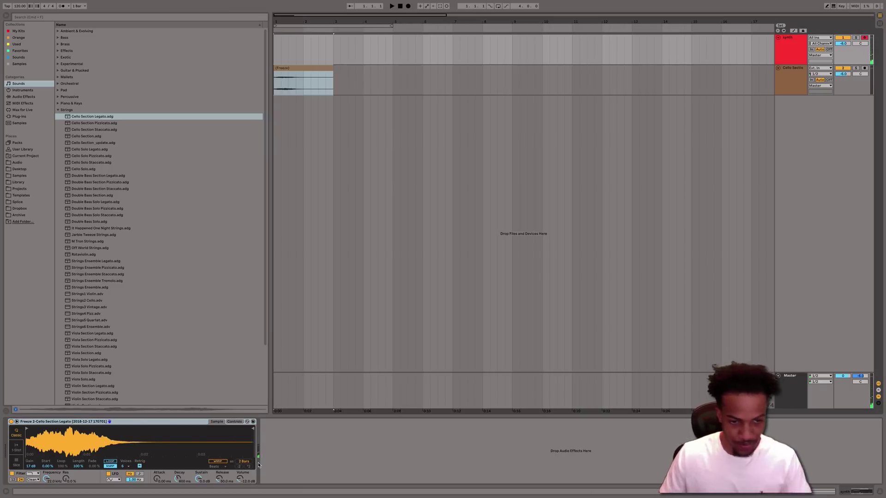
Lower Simpler's sustain to -inf dB and move the cello sample's start marker in past its quiet onset
{"action": "left_click_drag", "start_coordinate": [198, 479], "coordinate": [198, 491]}
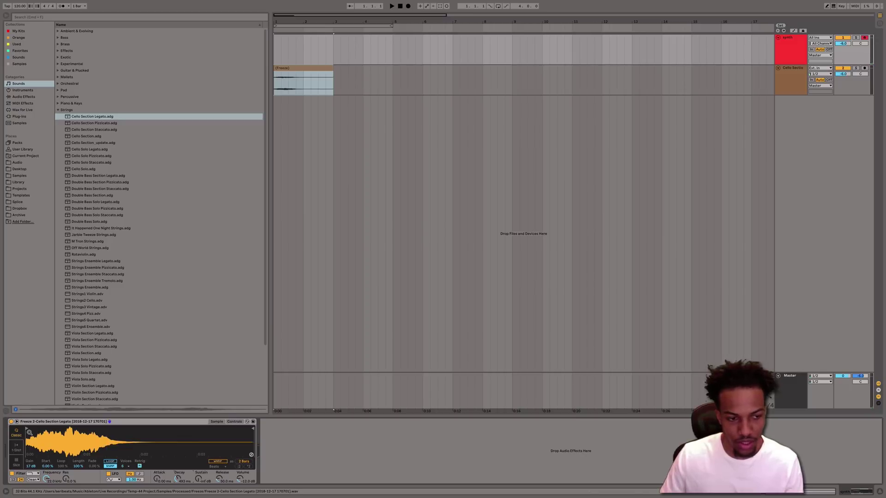
{"action": "left_click_drag", "start_coordinate": [29, 433], "coordinate": [43, 430]}
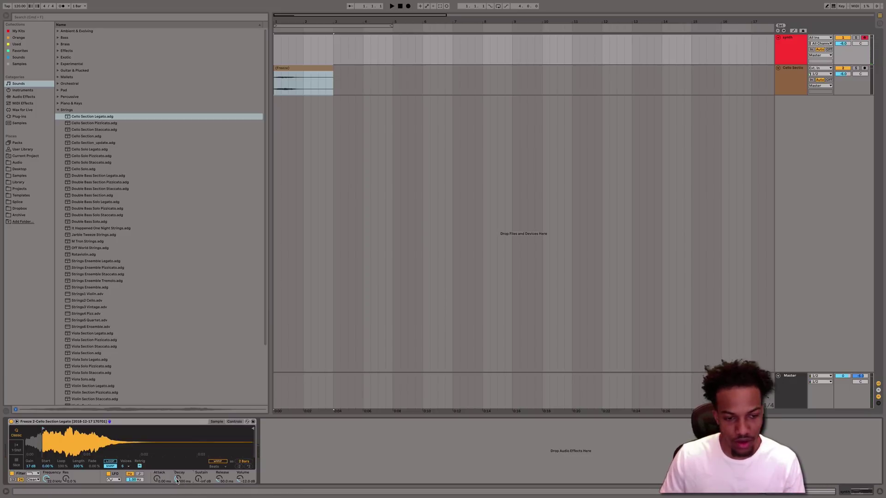
Raise the sustain of the cello sample's Simpler and lengthen the decay of the synth track's Operator to 1.37 s
{"action": "left_click_drag", "start_coordinate": [199, 482], "coordinate": [199, 478]}
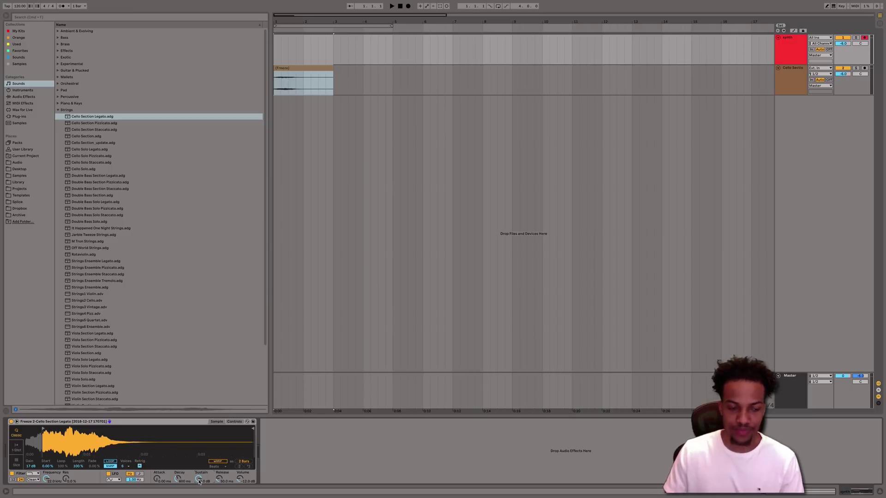
{"action": "left_click", "coordinate": [792, 44]}
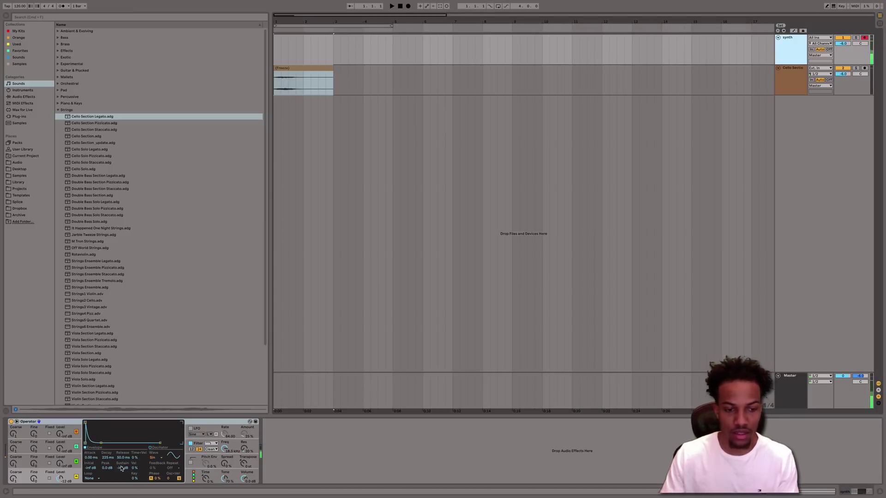
{"action": "left_click", "coordinate": [104, 458]}
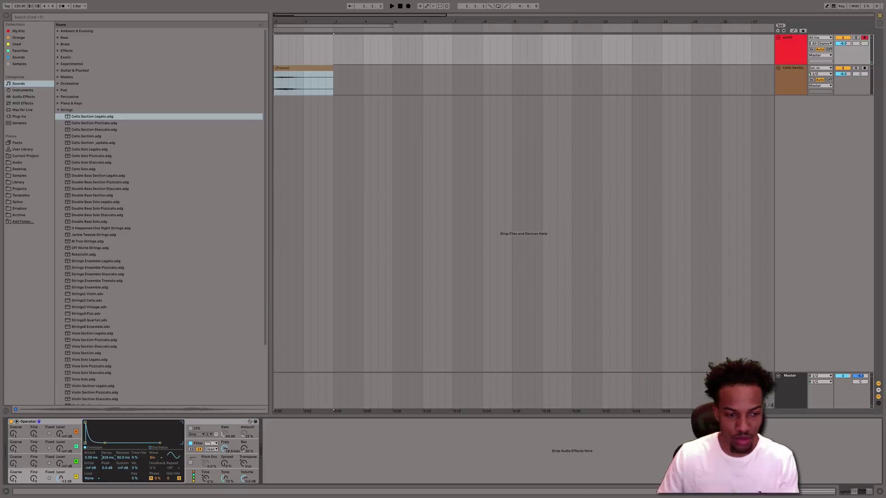
{"action": "left_click_drag", "start_coordinate": [104, 457], "coordinate": [105, 452]}
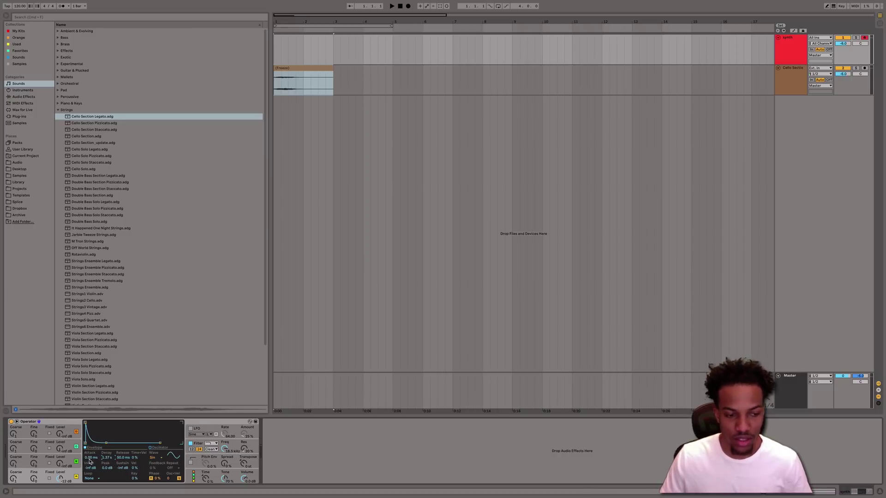
Change Operator's oscillator waveform to Saw D and shape its envelope with a slow attack and a 631 ms decay
{"action": "left_click", "coordinate": [152, 458]}
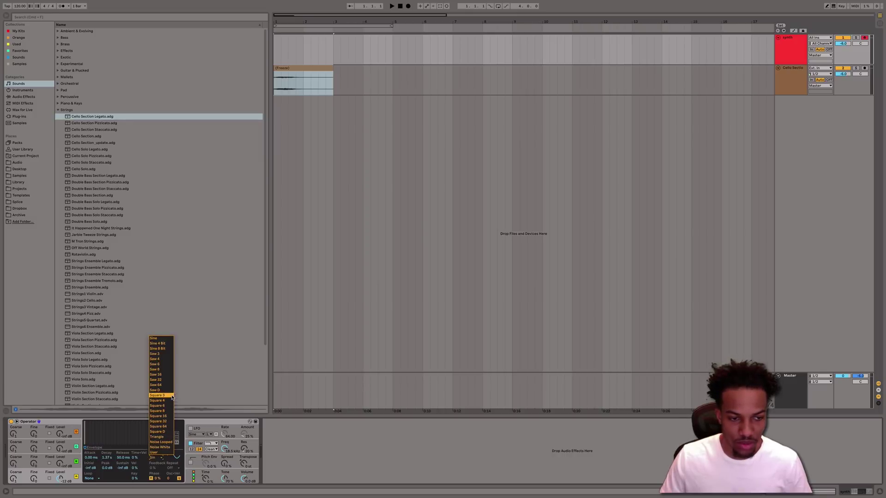
{"action": "left_click", "coordinate": [156, 390]}
{"action": "left_click_drag", "start_coordinate": [92, 460], "coordinate": [122, 479]}
{"action": "type", "text": "25 s"}
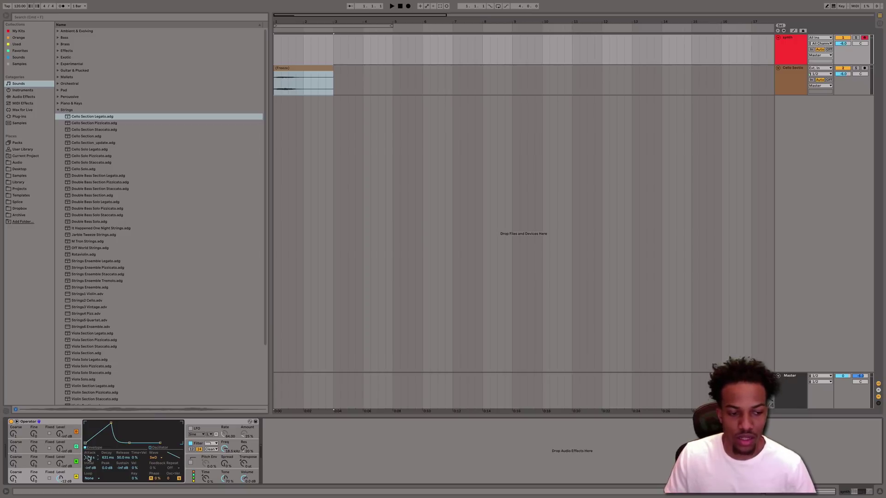
{"action": "left_click_drag", "start_coordinate": [90, 457], "coordinate": [92, 457]}
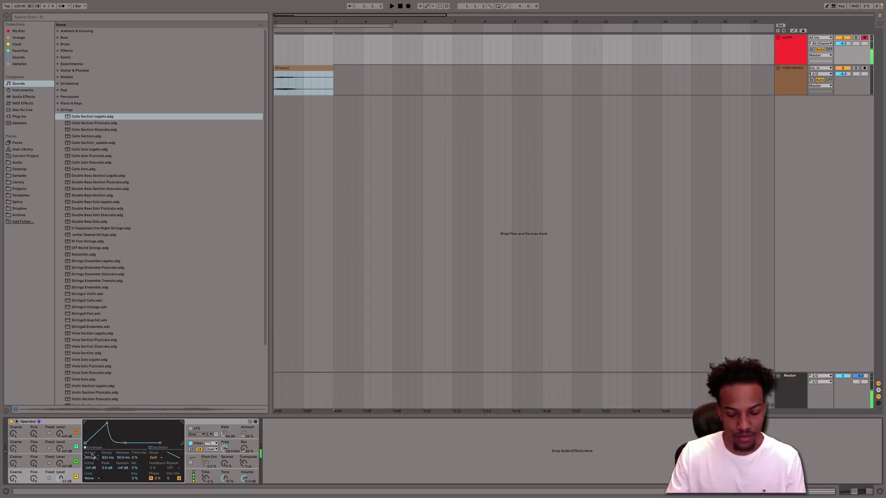
{"action": "left_click_drag", "start_coordinate": [93, 457], "coordinate": [92, 457]}
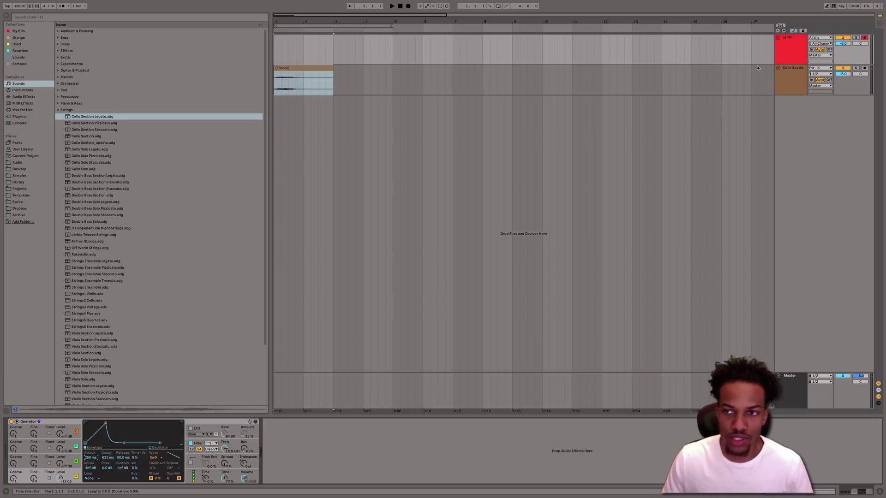
Replace the synth and cello tracks with a single new empty MIDI track
{"action": "left_click", "coordinate": [782, 55]}
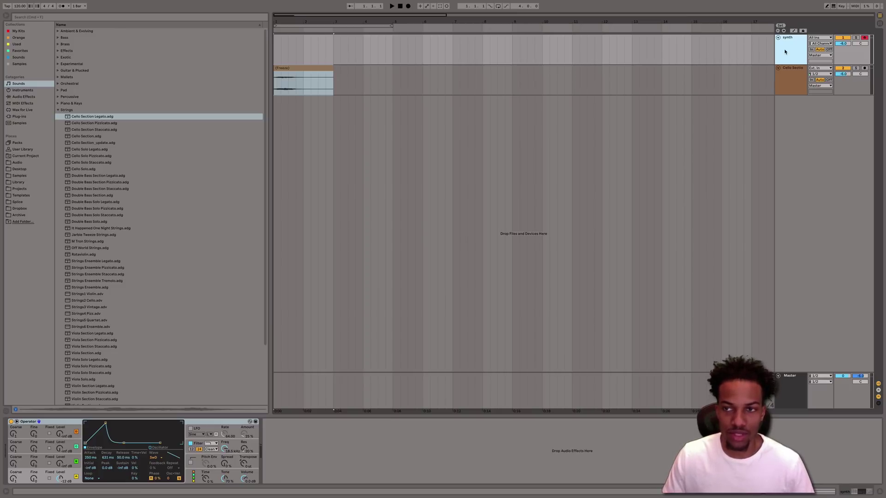
{"action": "key", "text": "Delete"}
{"action": "left_click", "coordinate": [57, 110]}
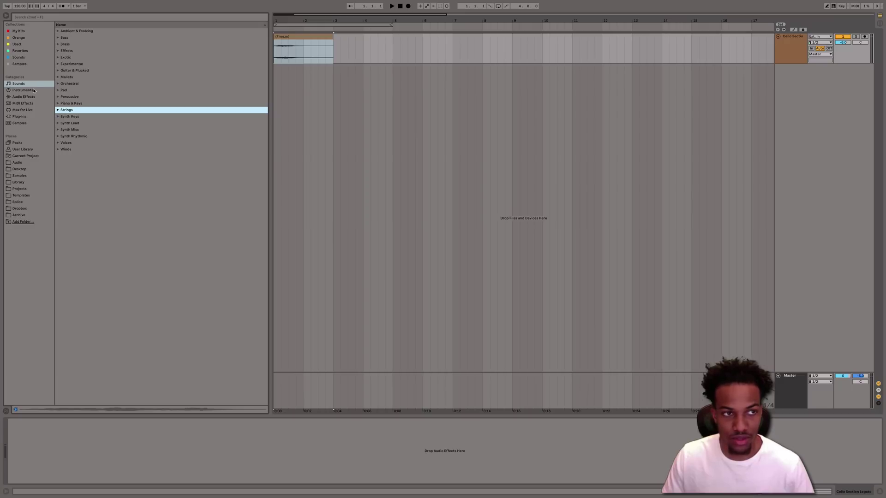
{"action": "left_click", "coordinate": [19, 31]}
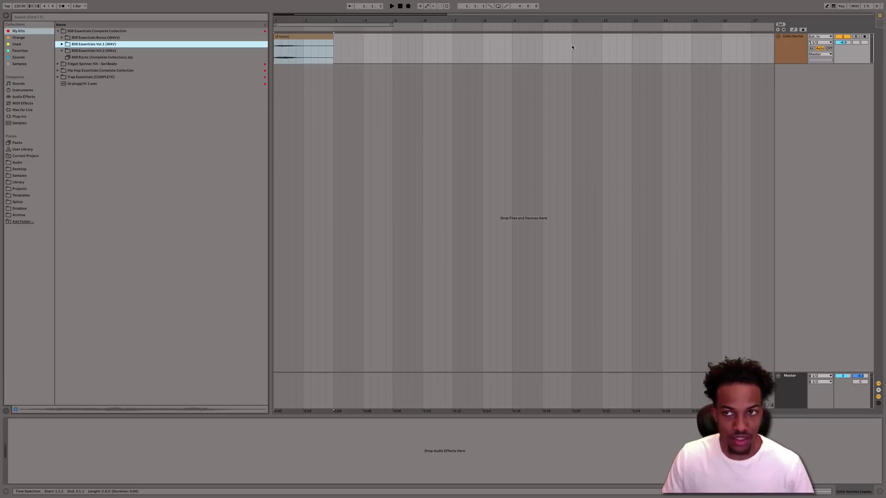
{"action": "left_click", "coordinate": [788, 41]}
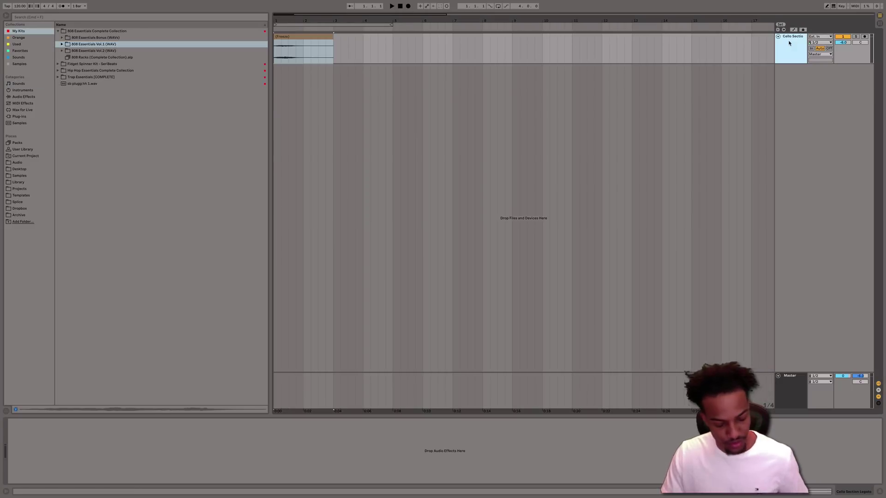
{"action": "key", "text": "super+shift+t"}
{"action": "left_click", "coordinate": [790, 42]}
{"action": "key", "text": "BackSpace"}
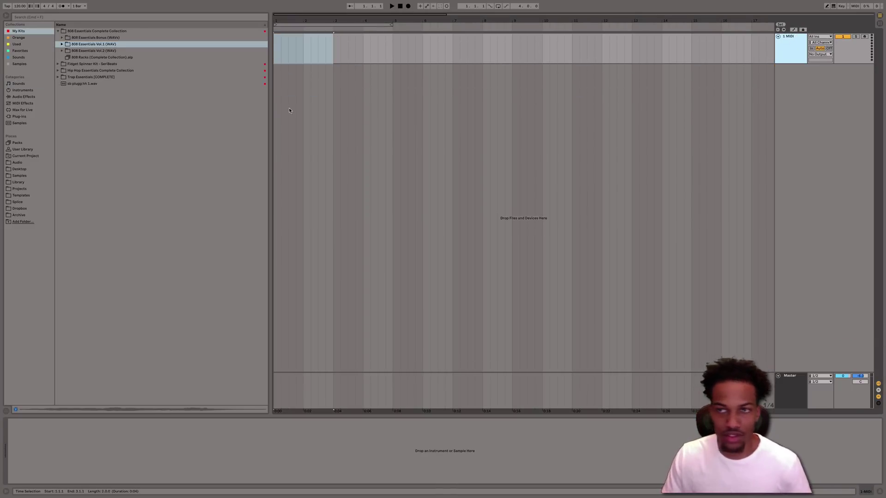
Load an empty Drum Rack onto the new MIDI track and expand 808 Essentials Vol.1 in the My Kits collection
{"action": "left_click", "coordinate": [22, 33]}
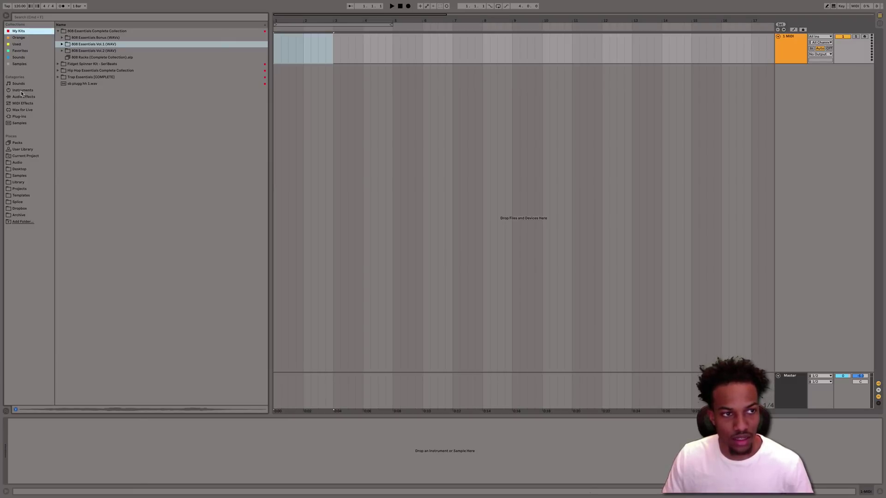
{"action": "left_click", "coordinate": [33, 32]}
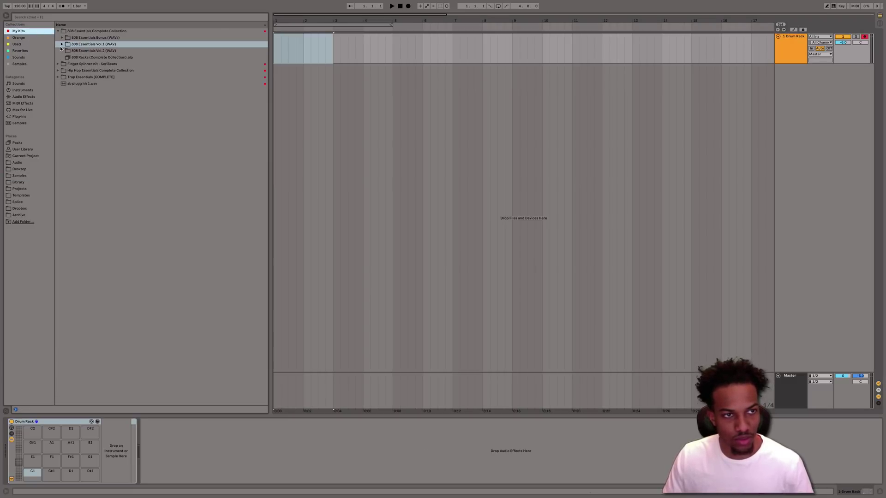
{"action": "left_click", "coordinate": [62, 44]}
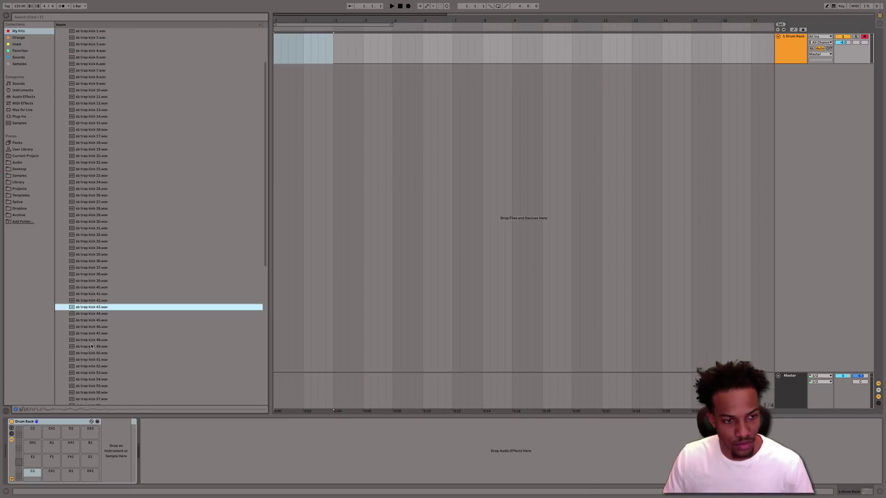
Audition the trap kick samples and load sb trap kick 54 onto the Drum Rack's C1 pad
{"action": "left_click", "coordinate": [92, 347]}
{"action": "left_click", "coordinate": [91, 353]}
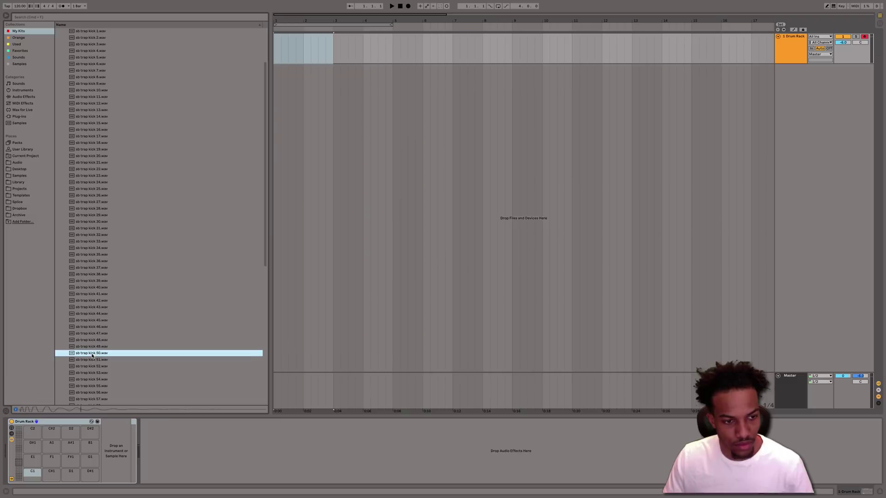
{"action": "left_click", "coordinate": [84, 386]}
{"action": "scroll", "coordinate": [86, 380], "scroll_direction": "down", "scroll_amount": 1}
{"action": "left_click", "coordinate": [91, 372]}
{"action": "left_click", "coordinate": [94, 353]}
{"action": "left_click", "coordinate": [97, 360]}
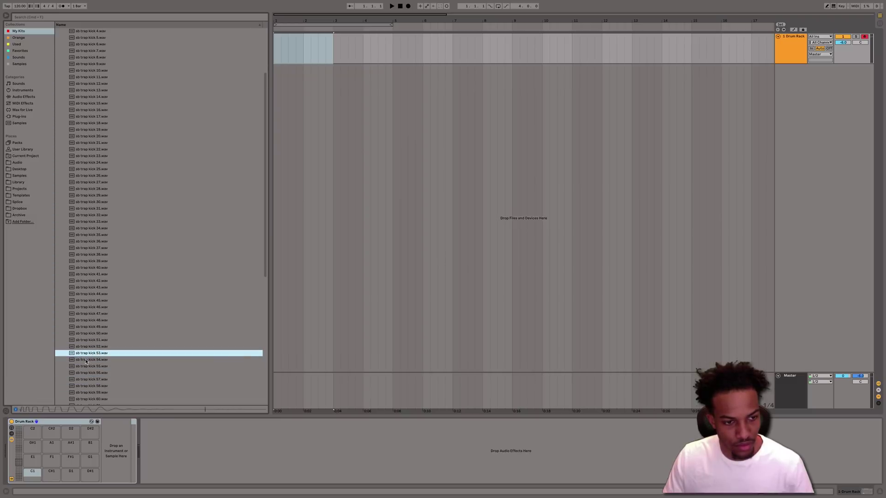
{"action": "left_click_drag", "start_coordinate": [83, 357], "coordinate": [72, 421]}
{"action": "left_click_drag", "start_coordinate": [72, 420], "coordinate": [33, 473]}
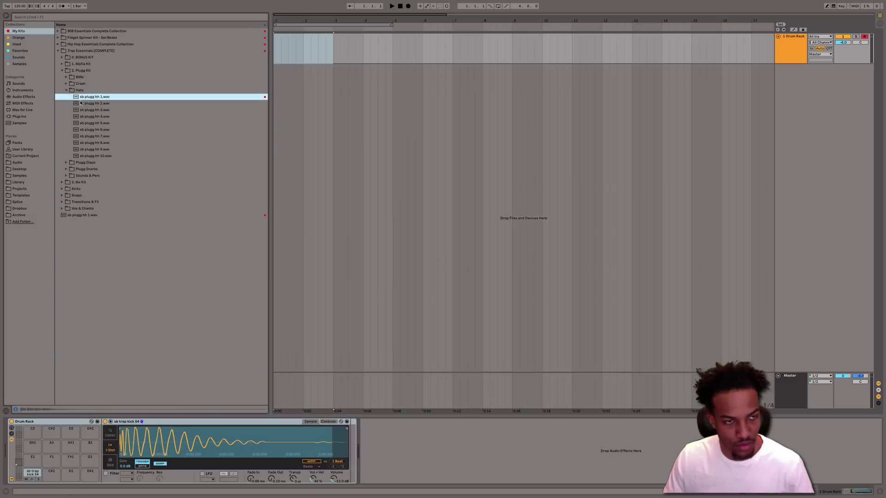
Audition the Plugg Kit hi-hats and load sb plugg hh 6 onto the C#1 pad
{"action": "left_click", "coordinate": [81, 103]}
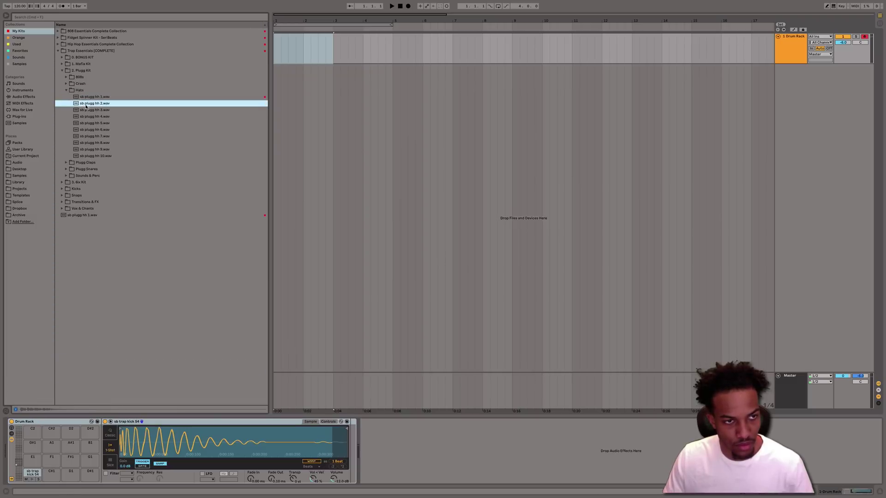
{"action": "left_click", "coordinate": [89, 130]}
{"action": "left_click", "coordinate": [90, 148]}
{"action": "left_click_drag", "start_coordinate": [89, 131], "coordinate": [52, 473]}
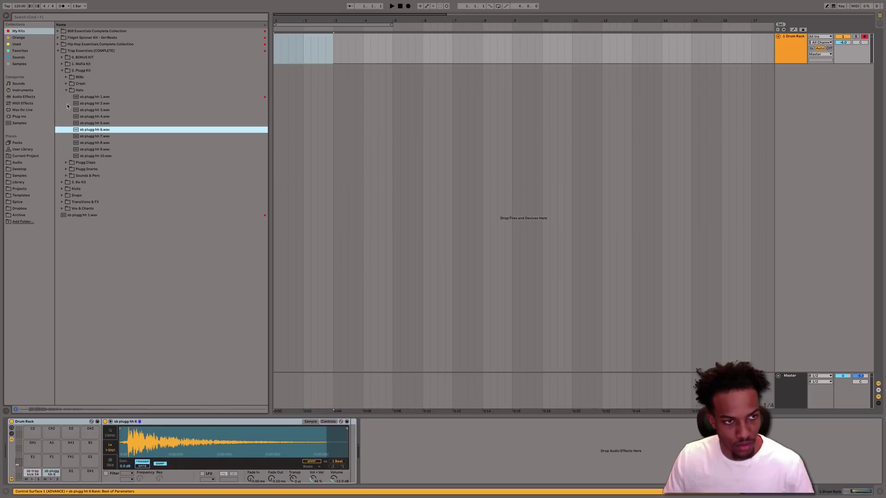
Audition the Mafia Kit snares and load mafia snare 71 onto the D1 pad
{"action": "left_click", "coordinate": [115, 333]}
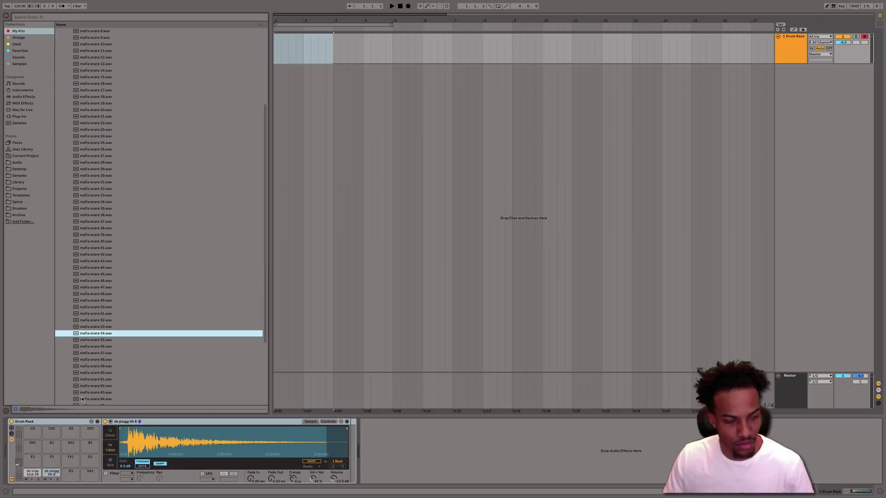
{"action": "left_click", "coordinate": [89, 386]}
{"action": "scroll", "coordinate": [89, 386], "scroll_direction": "down", "scroll_amount": 5}
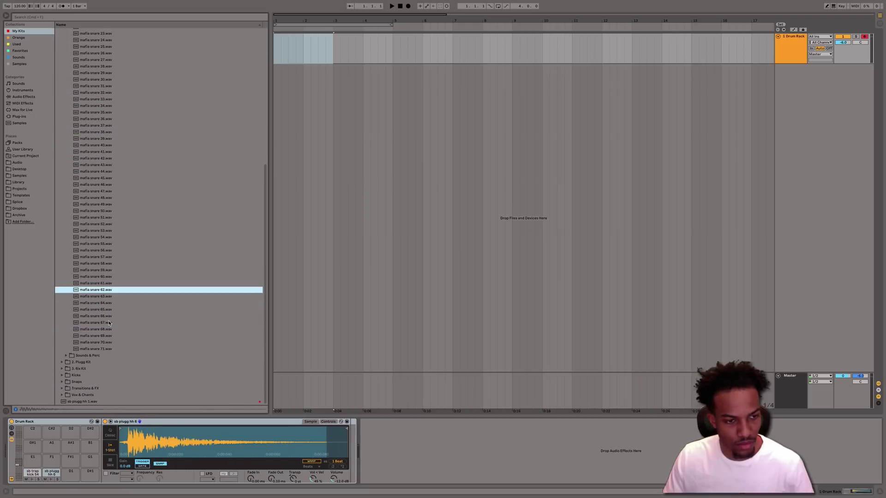
{"action": "left_click", "coordinate": [100, 323]}
{"action": "left_click", "coordinate": [104, 335]}
{"action": "left_click", "coordinate": [108, 348]}
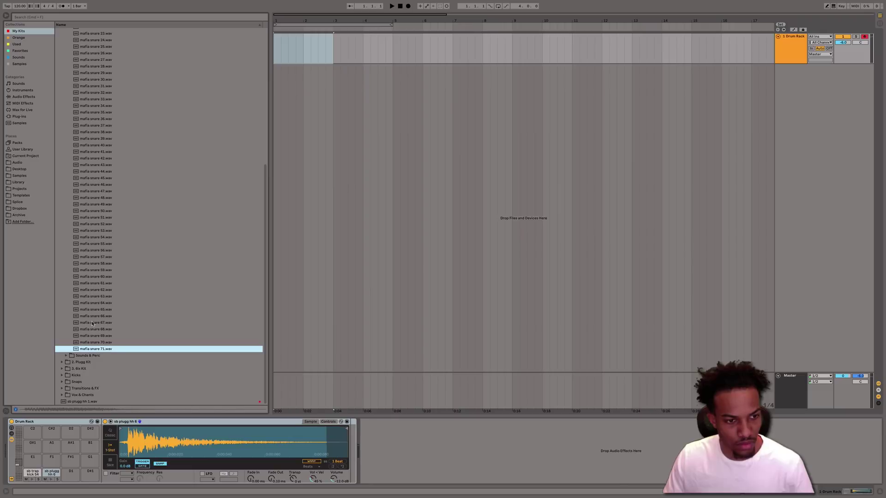
{"action": "left_click_drag", "start_coordinate": [92, 350], "coordinate": [71, 474]}
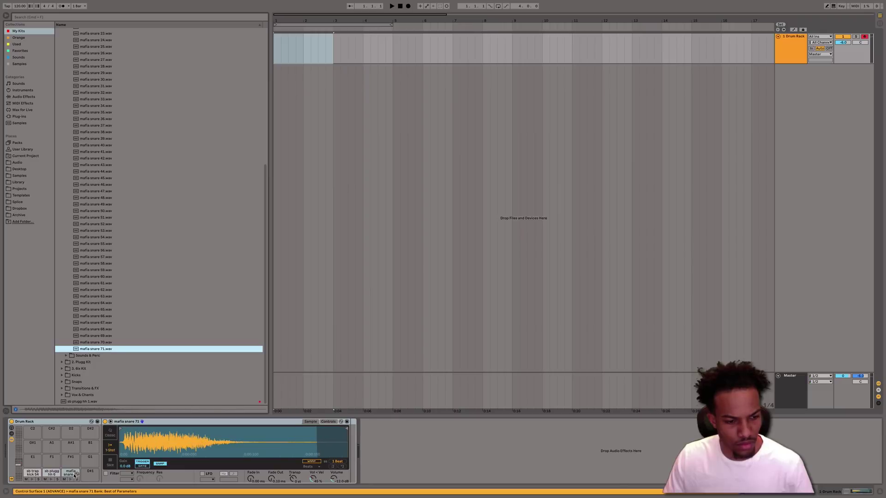
Play the kick, hi-hat and snare pads to hear their unprocessed sounds
{"action": "left_click", "coordinate": [32, 479]}
{"action": "left_click", "coordinate": [50, 479]}
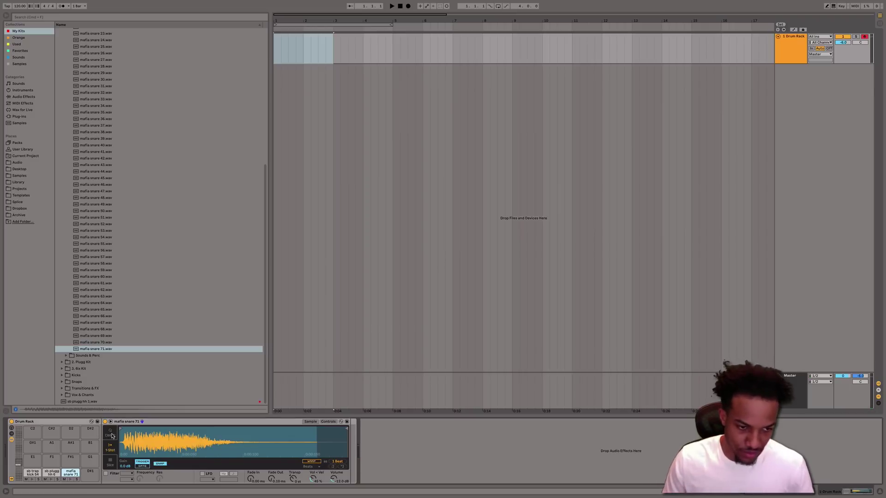
{"action": "left_click", "coordinate": [70, 481]}
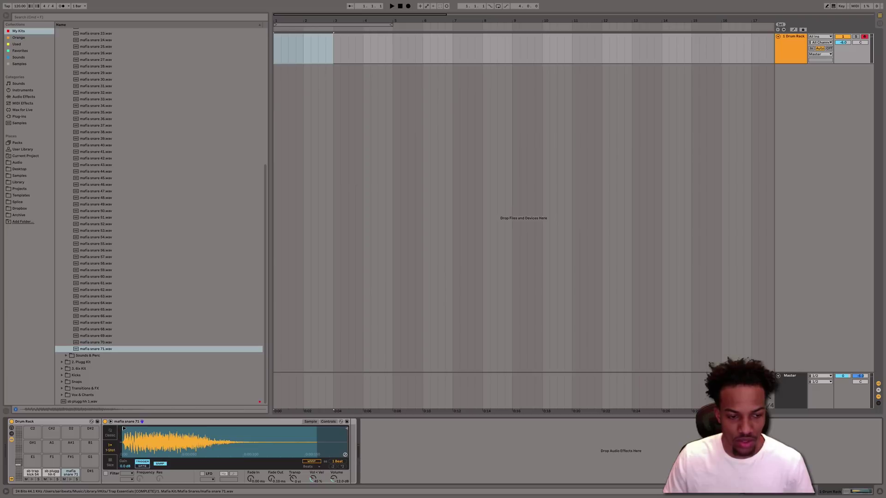
Switch the snare's Simpler to Classic mode, set its sustain to -inf dB and decay to 531 ms, and play it
{"action": "mouse_move", "coordinate": [125, 429]}
{"action": "left_mouse_down"}
{"action": "mouse_move", "coordinate": [137, 429]}
{"action": "mouse_move", "coordinate": [124, 428]}
{"action": "mouse_move", "coordinate": [127, 466]}
{"action": "left_mouse_up"}
{"action": "scroll", "coordinate": [185, 434], "scroll_direction": "down", "scroll_amount": 6}
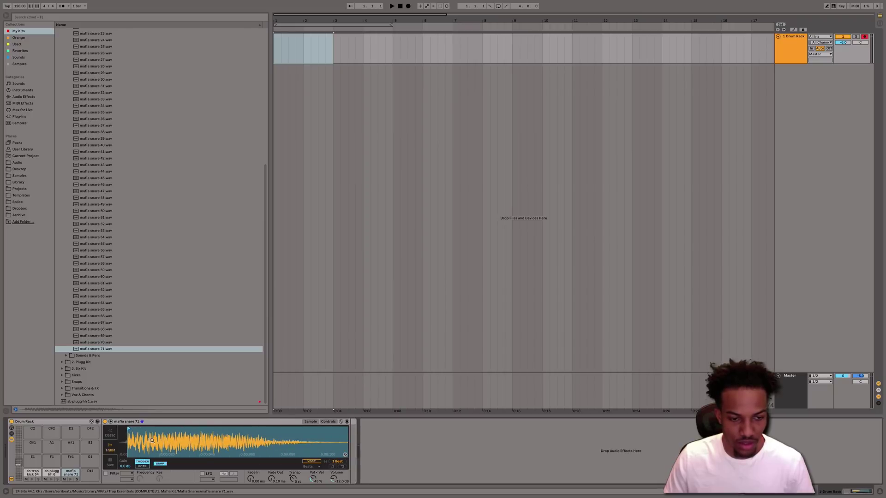
{"action": "left_click", "coordinate": [110, 432]}
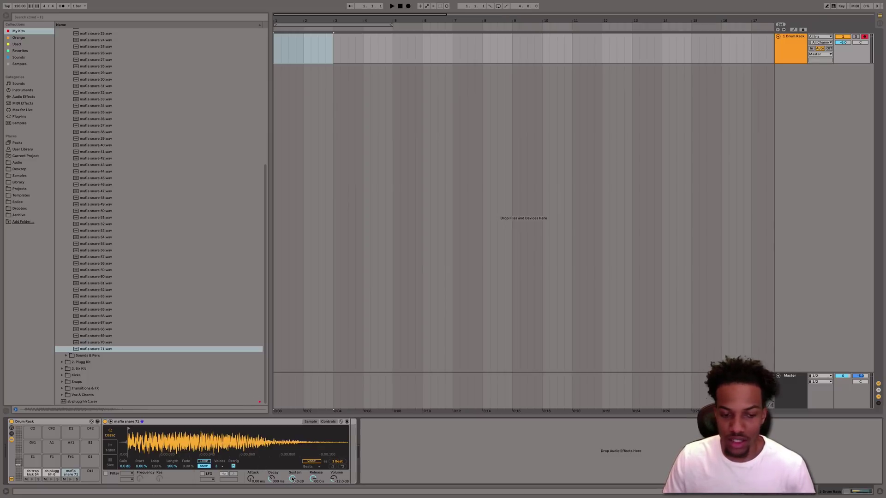
{"action": "left_click_drag", "start_coordinate": [292, 479], "coordinate": [273, 485]}
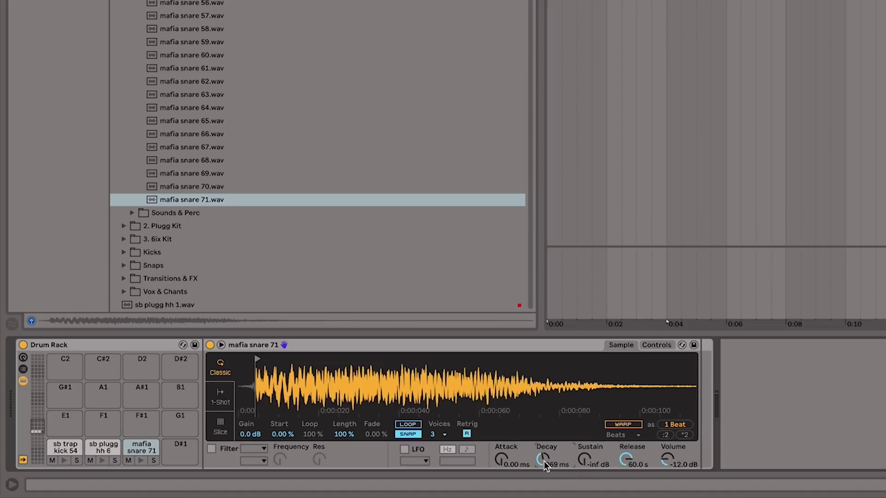
{"action": "left_click_drag", "start_coordinate": [259, 484], "coordinate": [259, 488]}
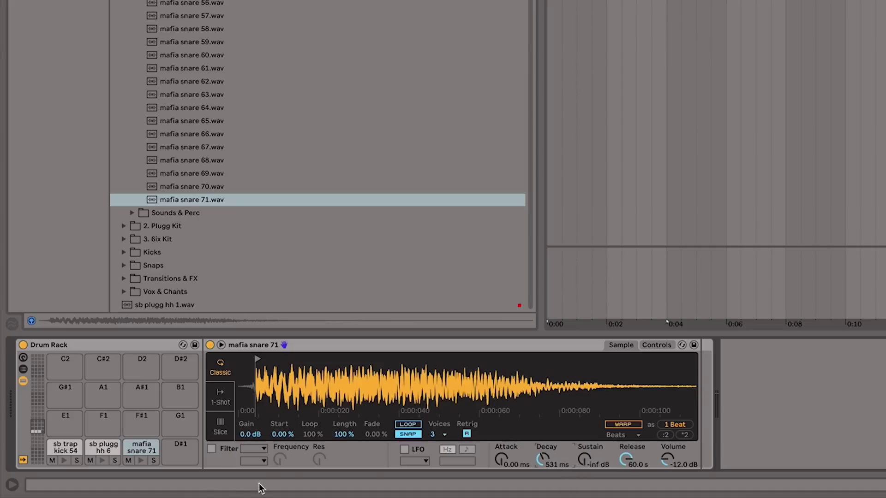
{"action": "left_click", "coordinate": [141, 459]}
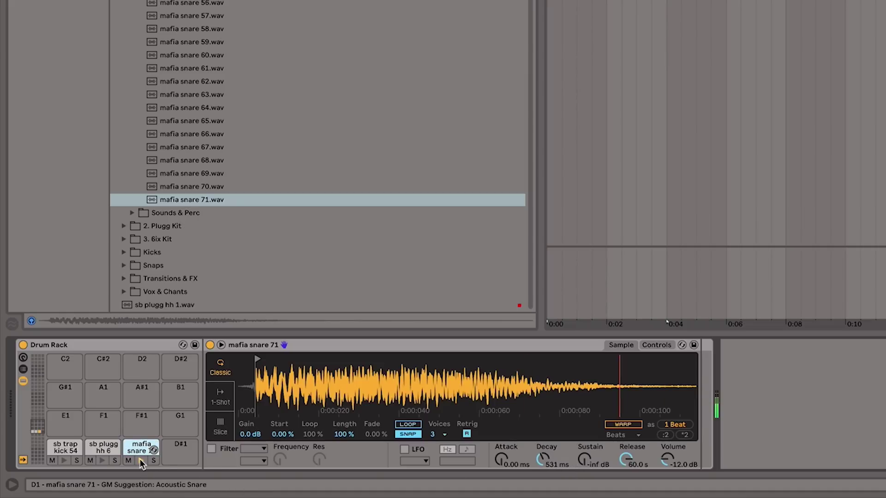
Set the snare's decay to 292 ms, move its start marker in past the initial transient, and play it
{"action": "left_click", "coordinate": [546, 460]}
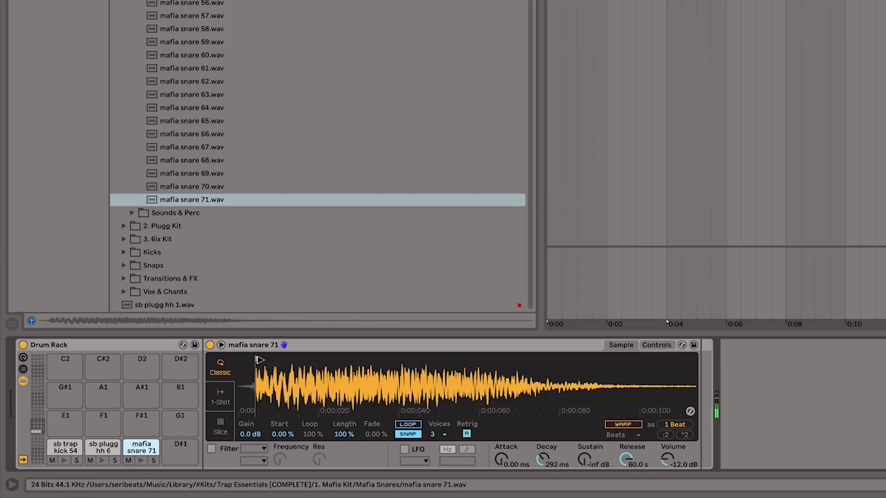
{"action": "left_click_drag", "start_coordinate": [257, 359], "coordinate": [276, 360]}
{"action": "left_click", "coordinate": [141, 460]}
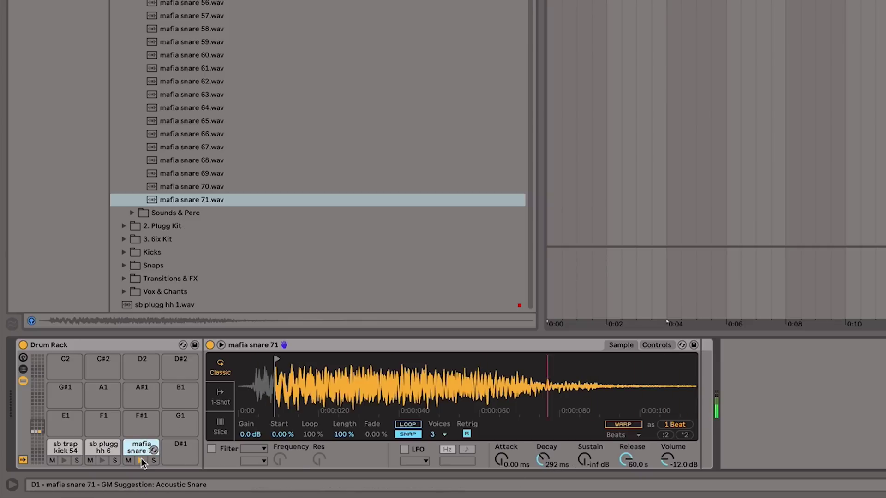
Display the snare's amplitude envelope in Simpler, raise its sustain to full level, and play the snare
{"action": "left_click", "coordinate": [164, 457]}
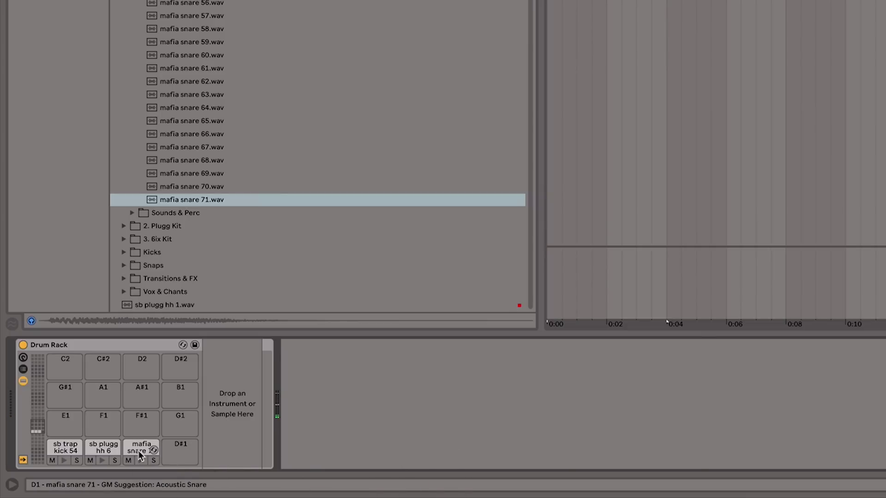
{"action": "left_click", "coordinate": [140, 453]}
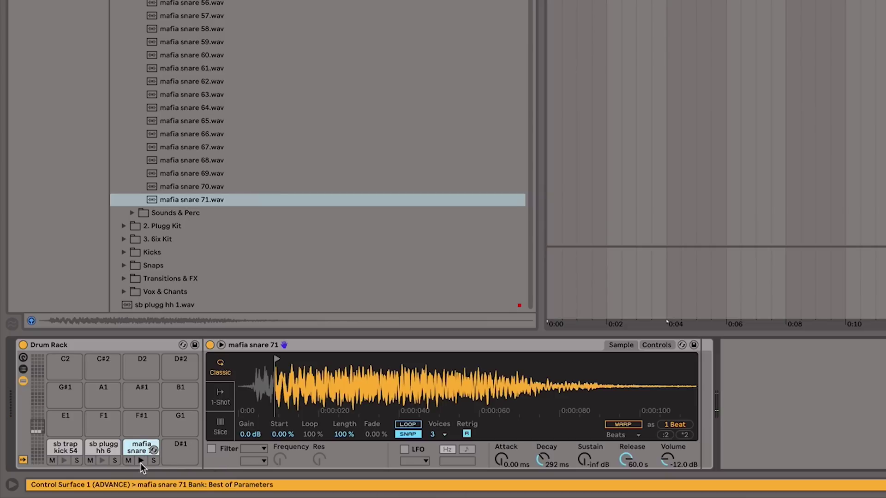
{"action": "left_click", "coordinate": [652, 347]}
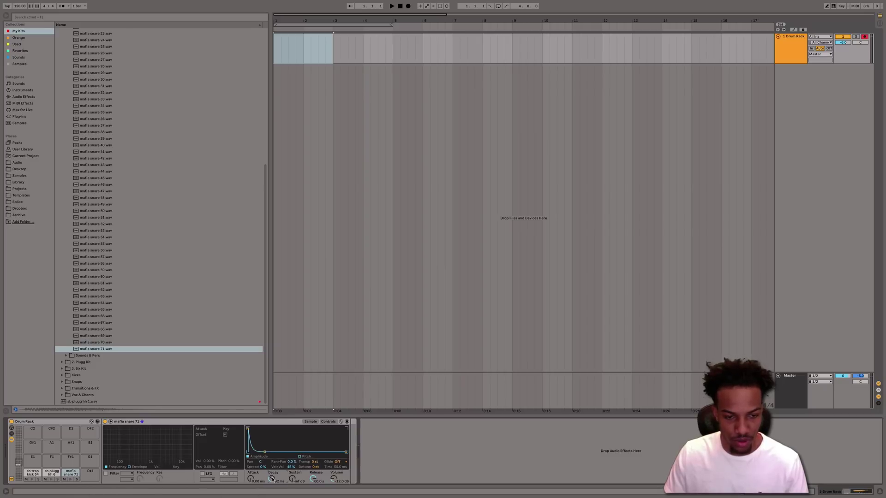
{"action": "left_click_drag", "start_coordinate": [292, 479], "coordinate": [292, 434]}
{"action": "left_click", "coordinate": [70, 479]}
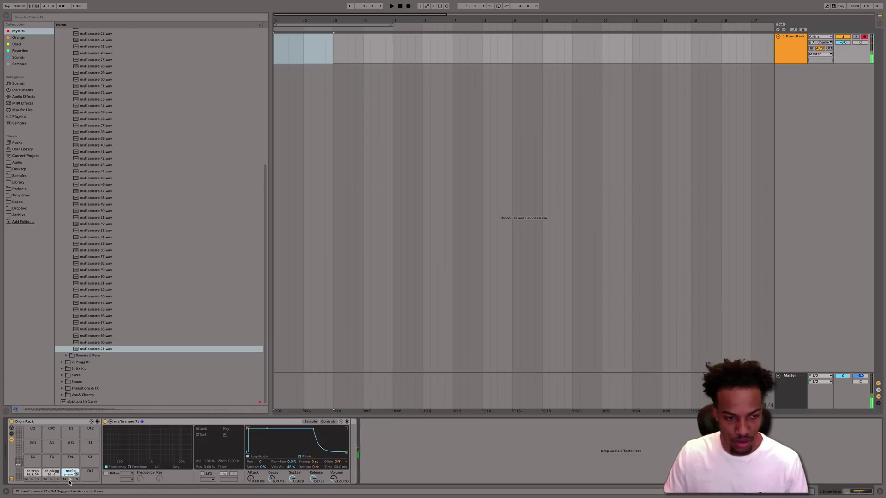
Set the snare's sustain to -inf dB, shorten its decay to about 318 ms, raise its volume to about -7.69 dB, and play it
{"action": "left_click", "coordinate": [70, 479]}
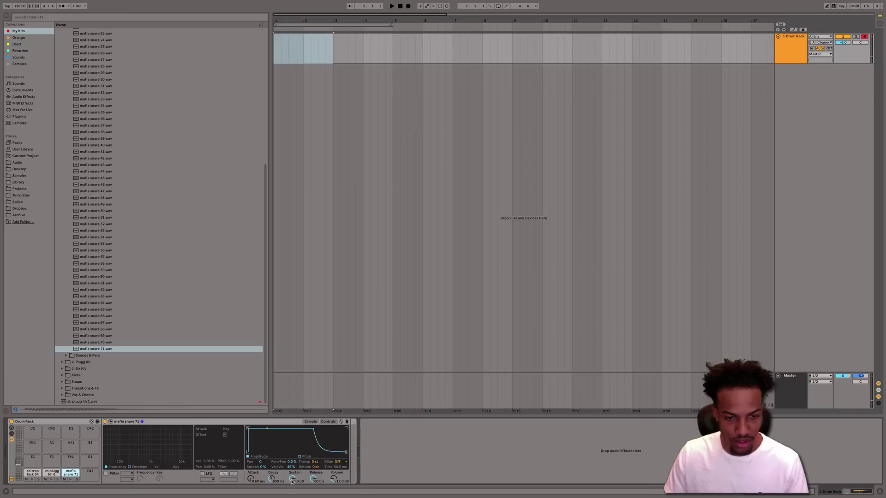
{"action": "left_click_drag", "start_coordinate": [292, 481], "coordinate": [291, 496]}
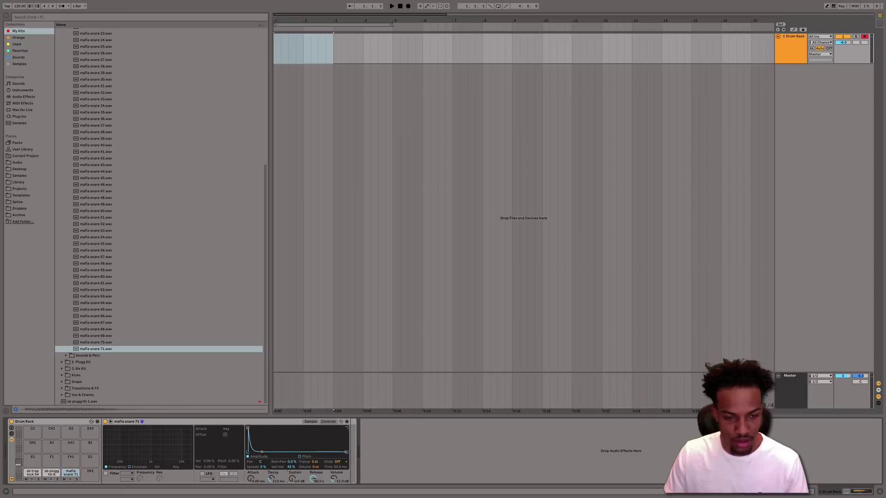
{"action": "left_click", "coordinate": [70, 479]}
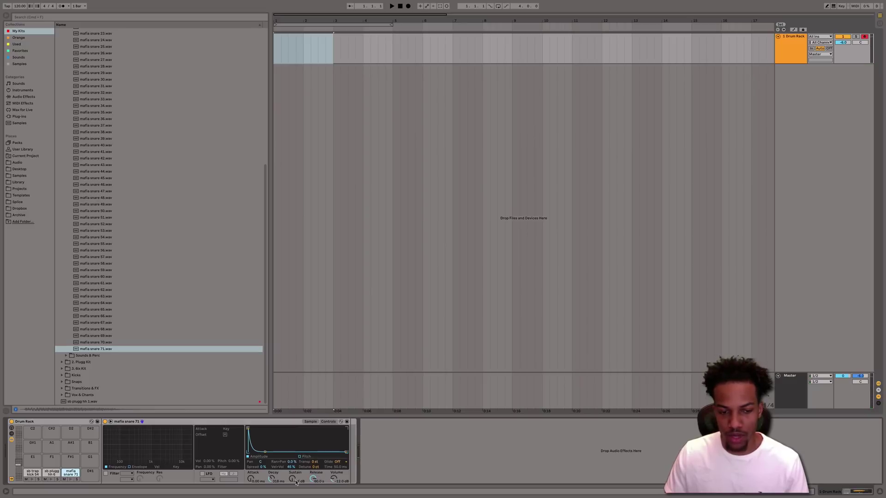
{"action": "left_click_drag", "start_coordinate": [333, 479], "coordinate": [333, 476]}
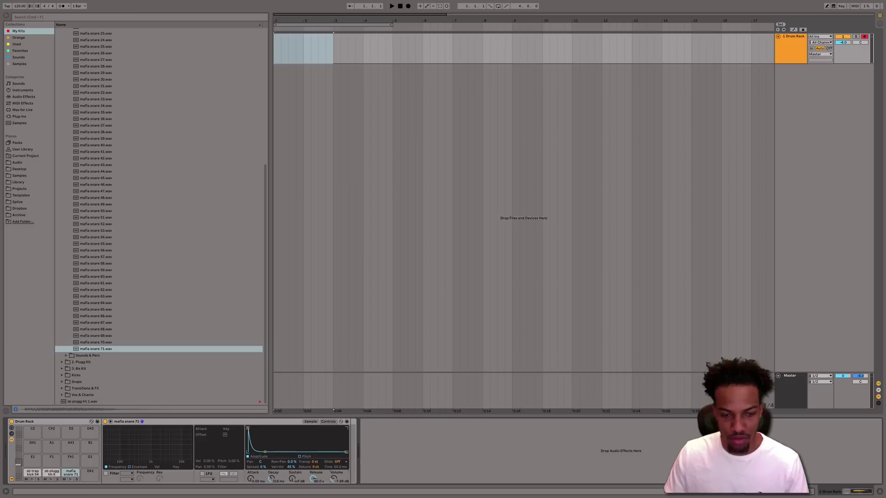
{"action": "left_click", "coordinate": [70, 479]}
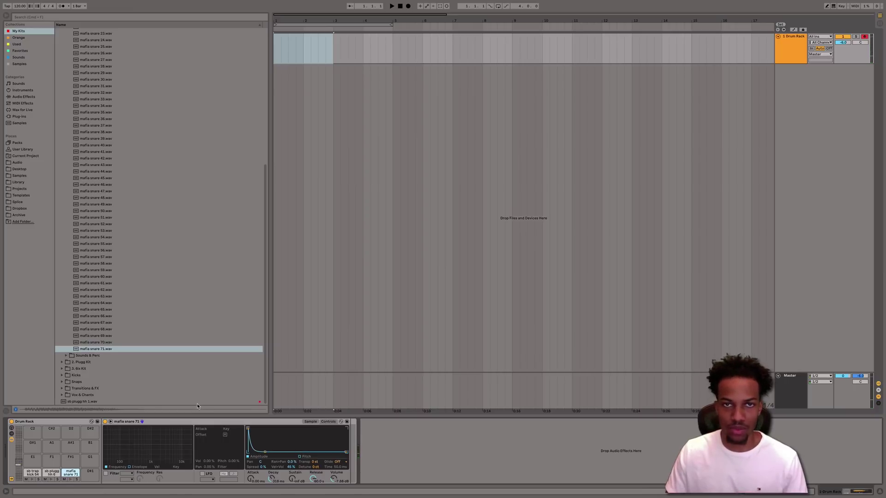
Display the hi-hat pad's sample in Simpler, play the pad, and switch it to Classic mode
{"action": "left_click", "coordinate": [51, 473]}
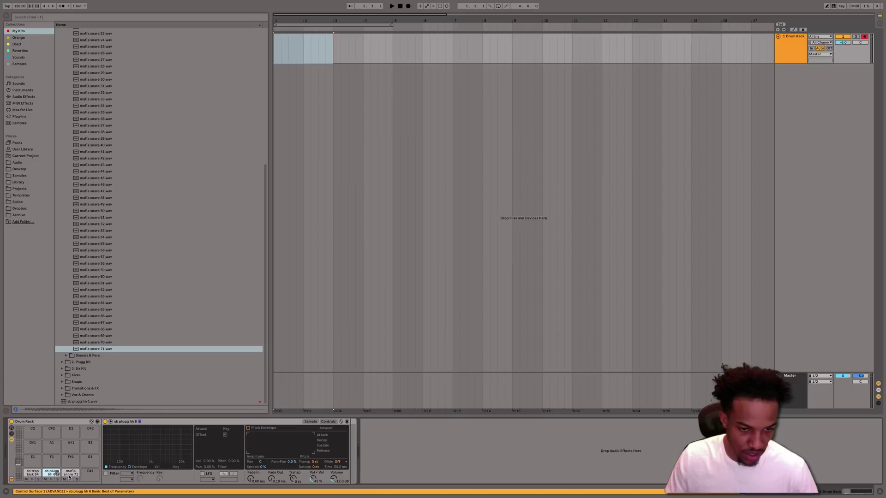
{"action": "left_click", "coordinate": [309, 422]}
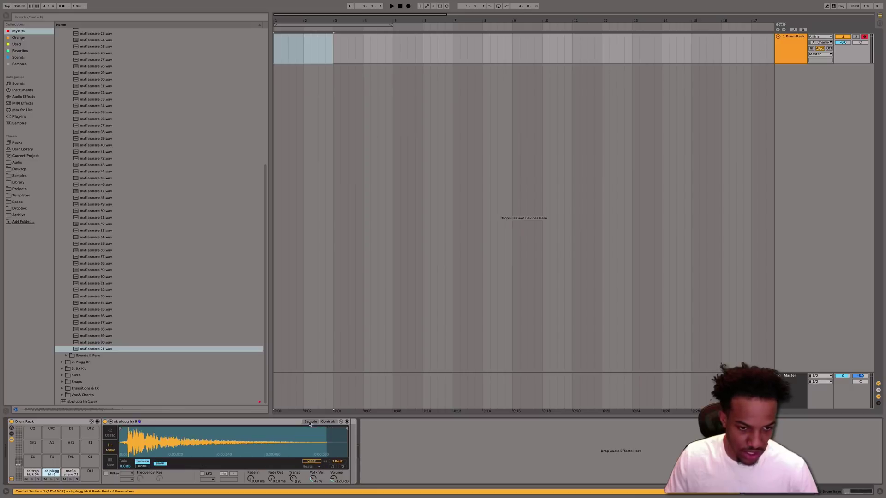
{"action": "left_click", "coordinate": [52, 479]}
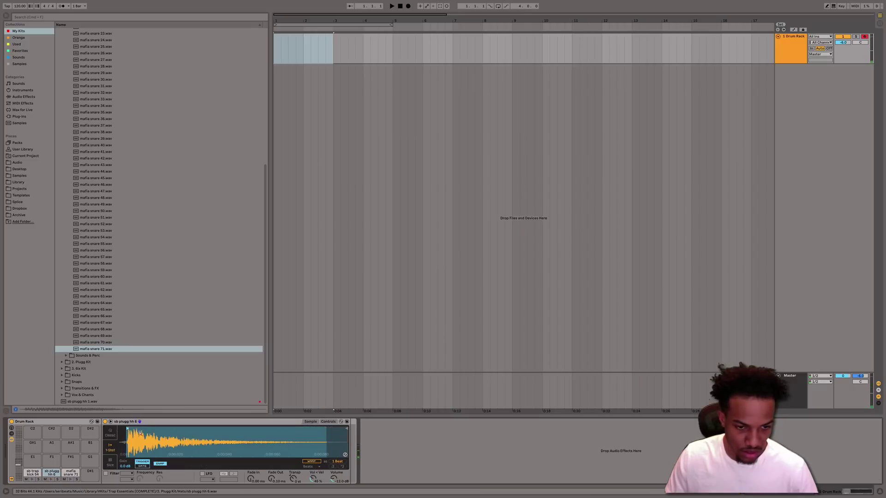
{"action": "left_click", "coordinate": [110, 433]}
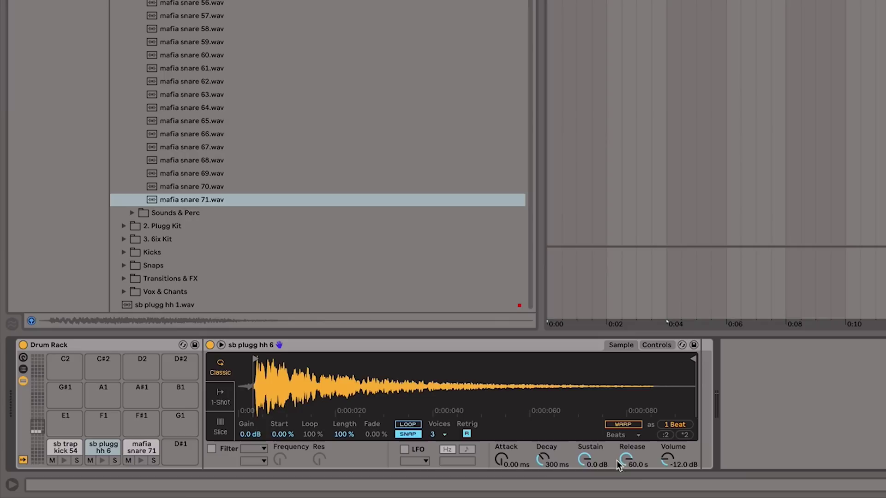
Set the hi-hat's sustain to -inf dB, release to 50 ms and decay to 145 ms, and play it
{"action": "left_click_drag", "start_coordinate": [618, 466], "coordinate": [614, 493]}
{"action": "left_click_drag", "start_coordinate": [598, 466], "coordinate": [598, 489]}
{"action": "double_click", "coordinate": [626, 458]}
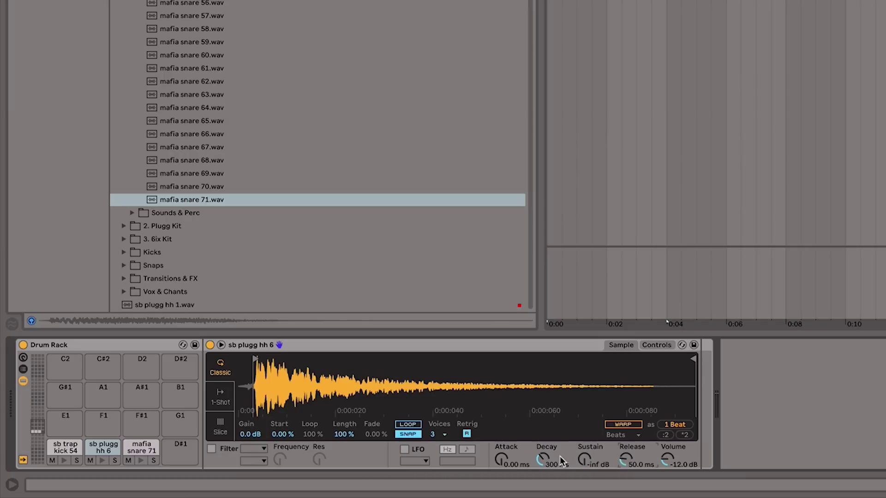
{"action": "left_click_drag", "start_coordinate": [537, 458], "coordinate": [541, 475]}
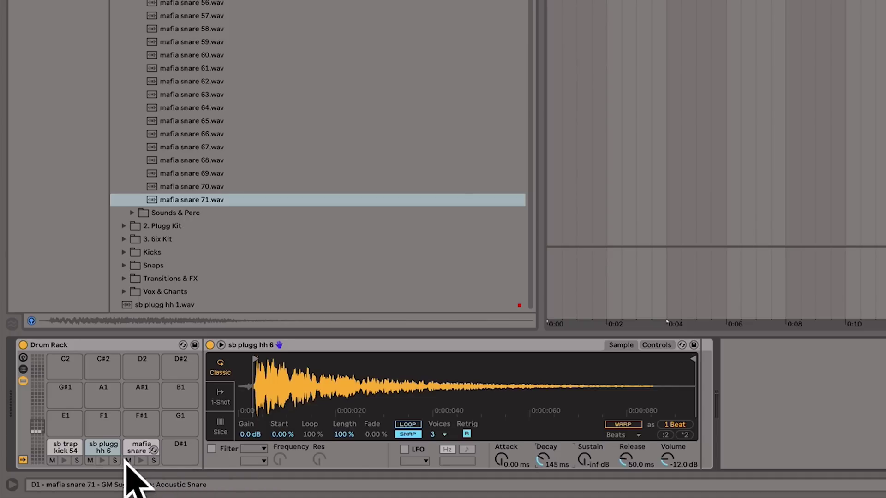
{"action": "left_click", "coordinate": [101, 461]}
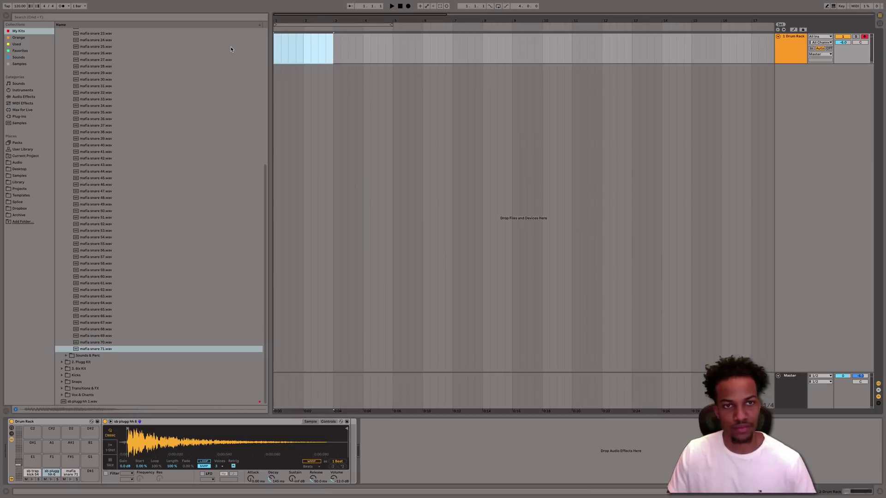
Create a two-bar MIDI clip on the Drum Rack track and draw a kick note at its start
{"action": "key", "text": "super+shift+m"}
{"action": "left_click", "coordinate": [171, 247]}
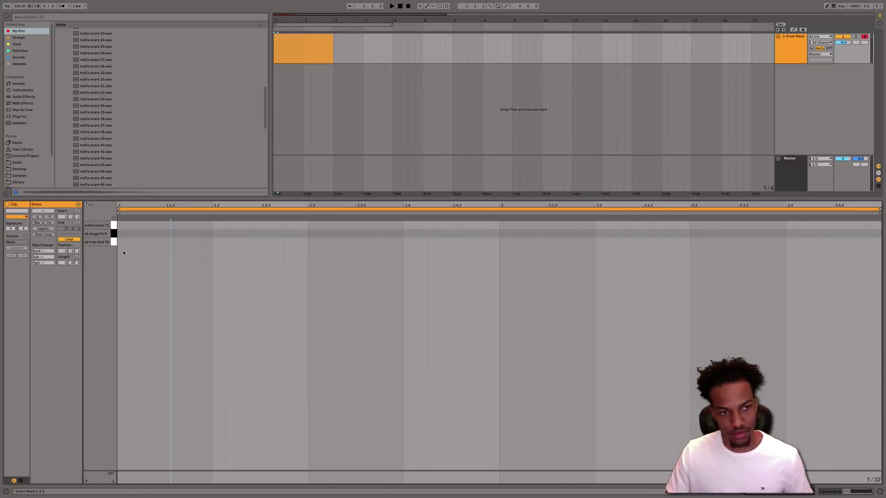
{"action": "key", "text": "b"}
{"action": "left_click", "coordinate": [128, 244]}
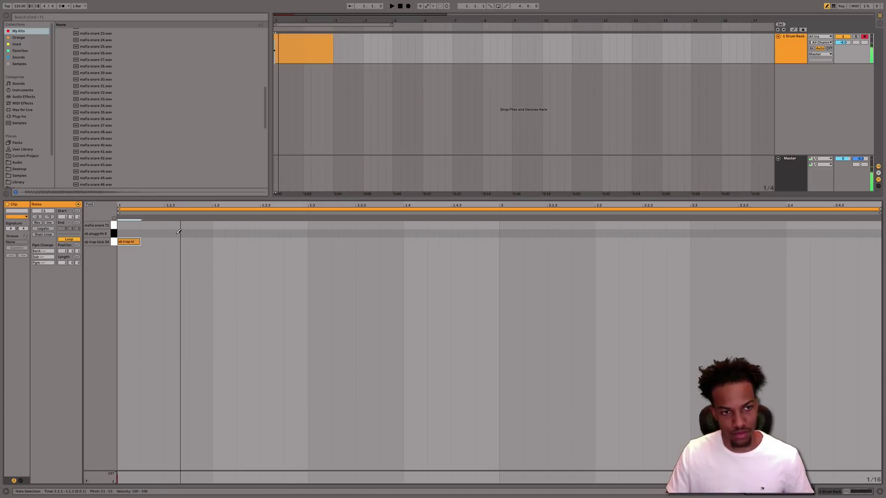
Draw four eighth-note-spaced notes over the first half of bar 1 in the snare row and move them to the hi-hat row
{"action": "left_click", "coordinate": [129, 225]}
{"action": "left_click", "coordinate": [176, 225]}
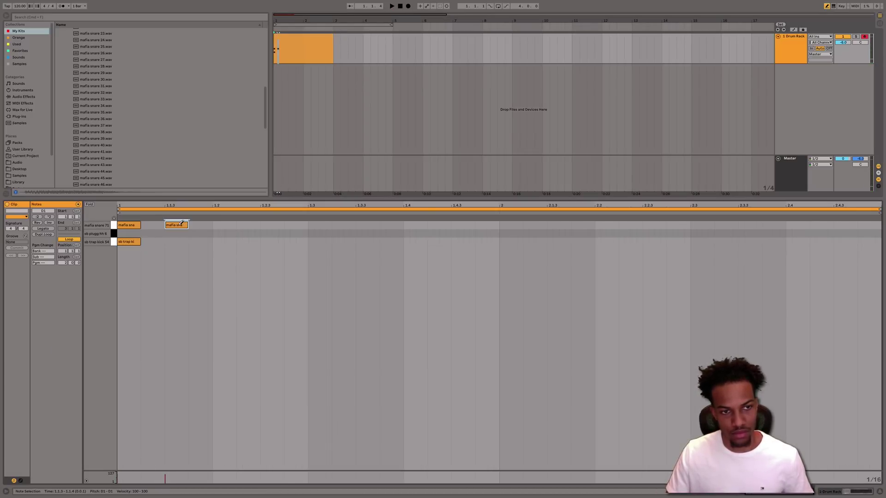
{"action": "left_click", "coordinate": [224, 226]}
{"action": "left_click", "coordinate": [272, 225]}
{"action": "key", "text": "space"}
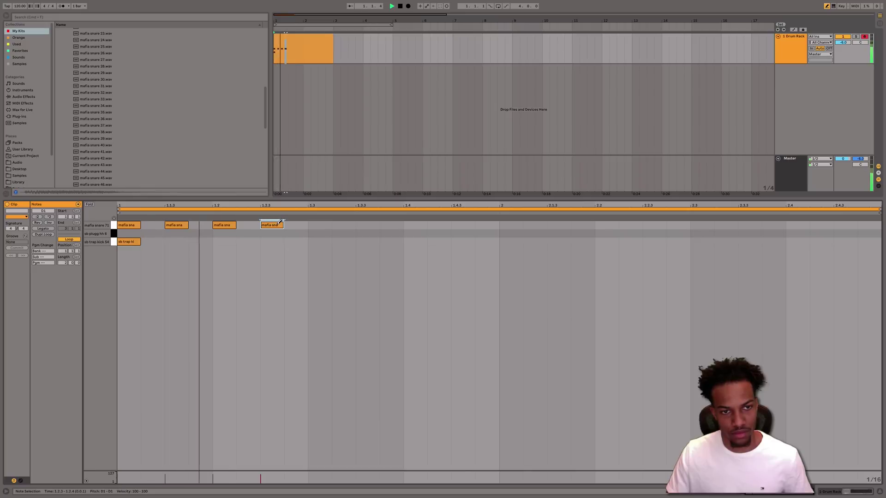
{"action": "key", "text": "super+a"}
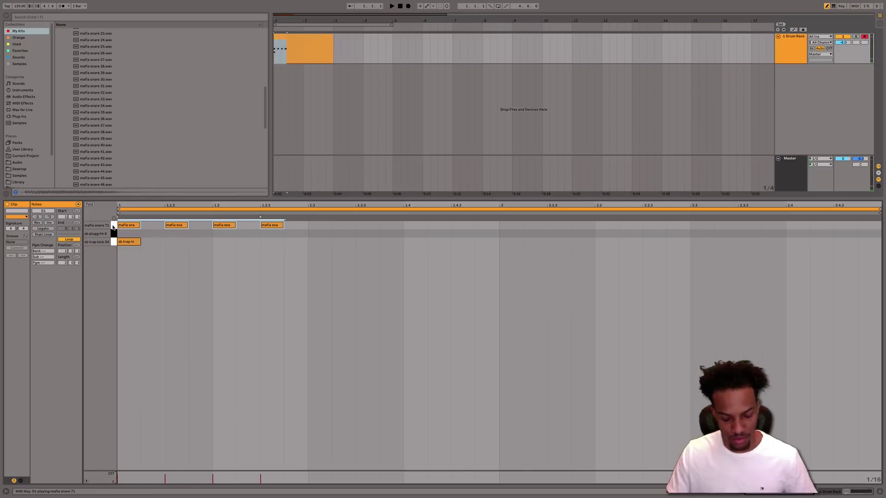
{"action": "key", "text": "Down"}
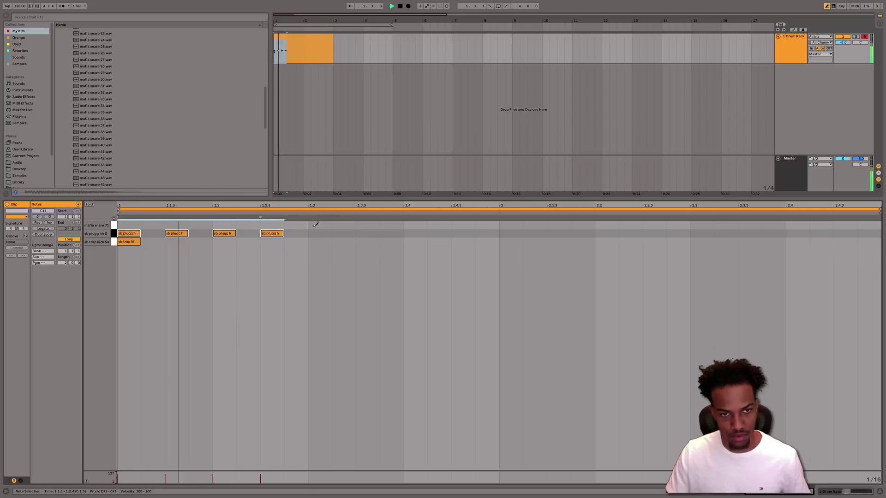
Add a snare note on beat 3 of bar 1 and duplicate the four hi-hat notes across the bar's second half
{"action": "left_click", "coordinate": [319, 225]}
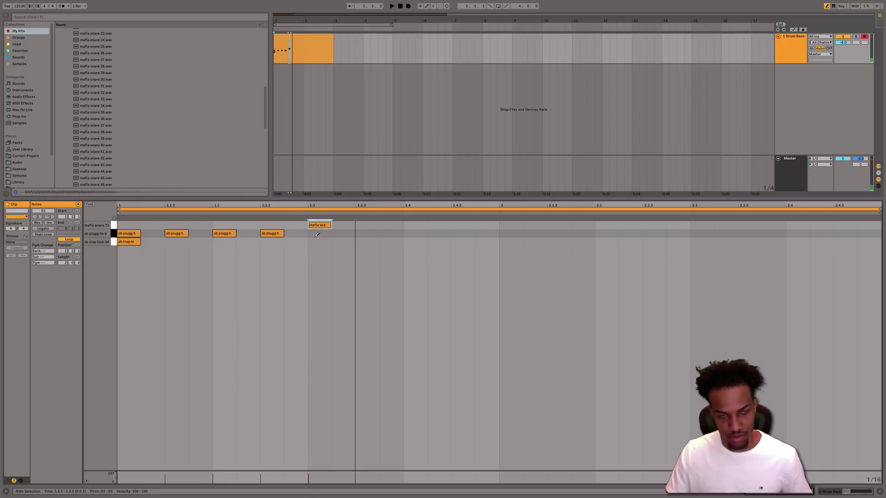
{"action": "key", "text": "b"}
{"action": "left_click_drag", "start_coordinate": [317, 235], "coordinate": [116, 234]}
{"action": "key", "text": "ctrl+d"}
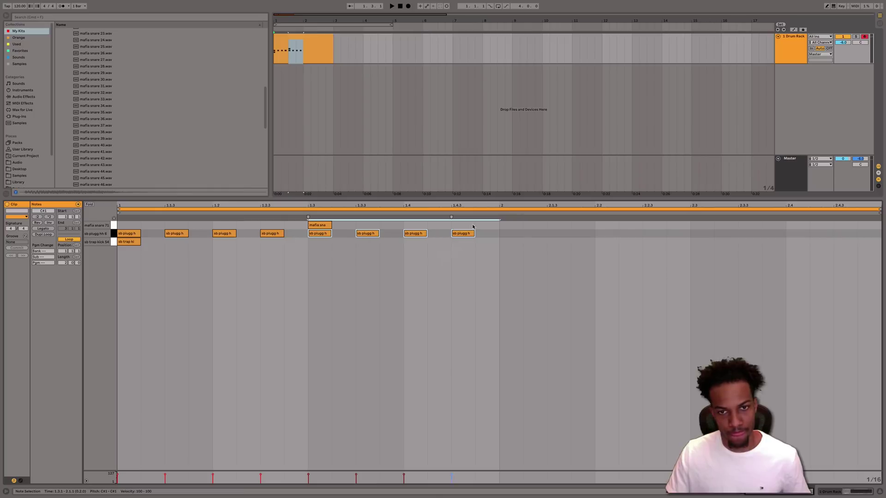
Duplicate bar 1's snare and hi-hat notes into bar 2, and play the pattern
{"action": "left_click_drag", "start_coordinate": [494, 227], "coordinate": [118, 225]}
{"action": "key", "text": "super+d"}
{"action": "key", "text": "space"}
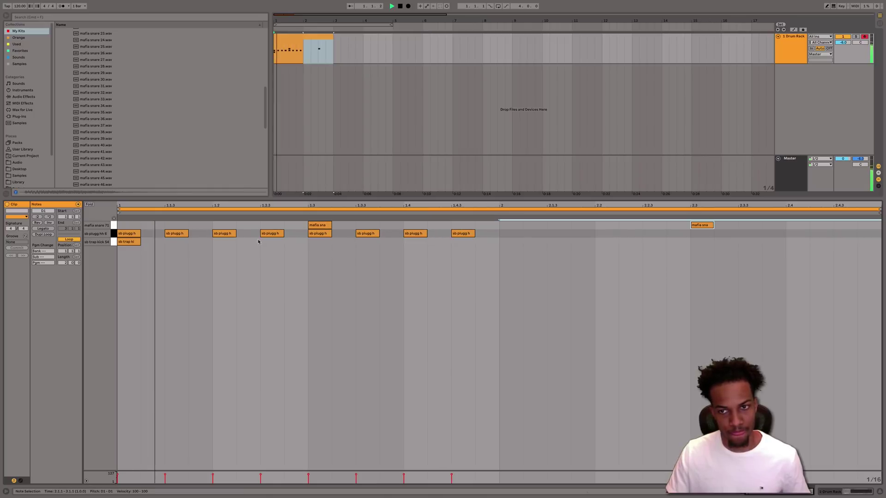
{"action": "left_click_drag", "start_coordinate": [480, 235], "coordinate": [133, 232]}
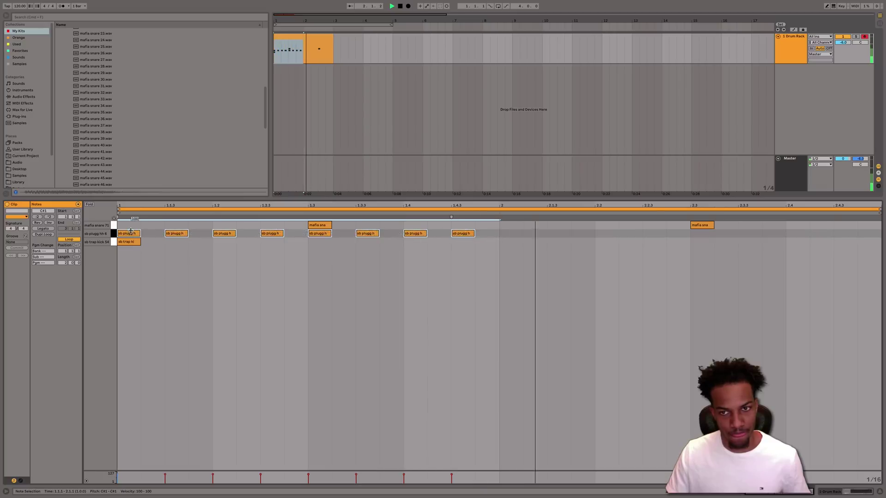
{"action": "key", "text": "ctrl+d"}
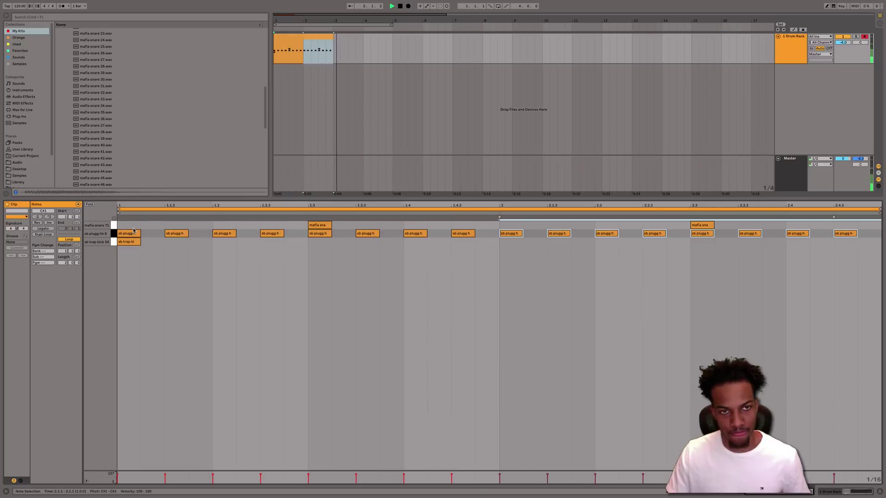
{"action": "key", "text": "space"}
Return to the Drum Rack devices and reset the hi-hat's and snare's envelopes, with sustain at 0.0 dB
{"action": "left_click", "coordinate": [318, 36]}
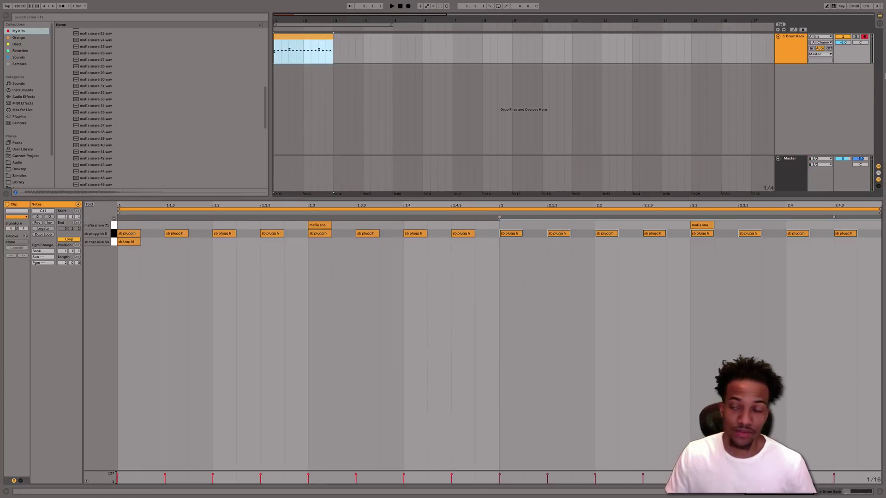
{"action": "left_click", "coordinate": [805, 46]}
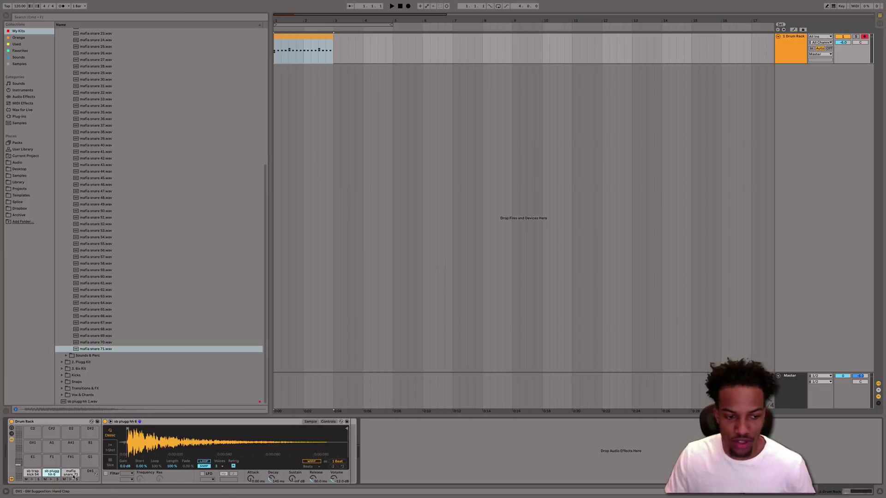
{"action": "double_click", "coordinate": [292, 480]}
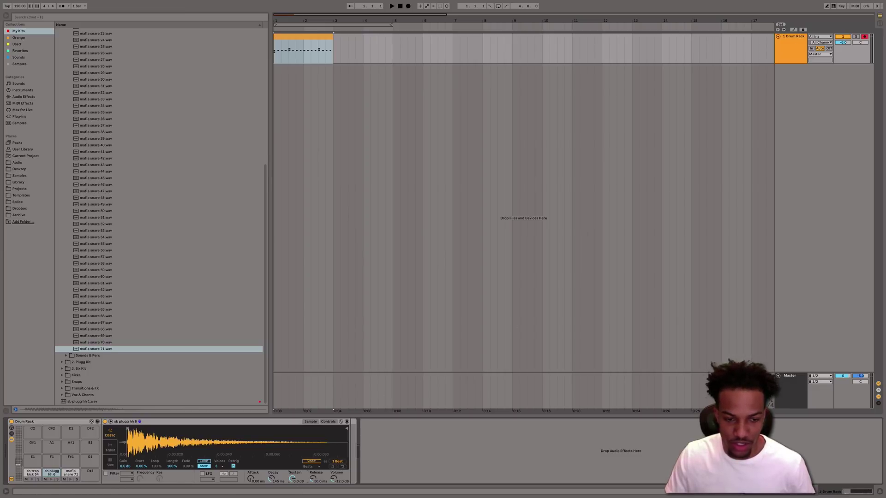
{"action": "left_click", "coordinate": [71, 473]}
{"action": "double_click", "coordinate": [291, 479]}
Play the pattern with the reset envelopes and return the snare's volume to -12.0 dB
{"action": "key", "text": "space"}
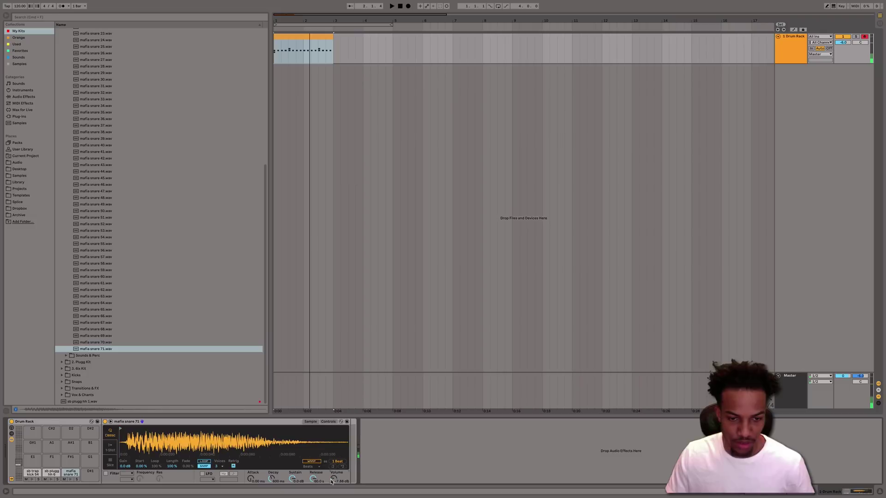
{"action": "key", "text": "space"}
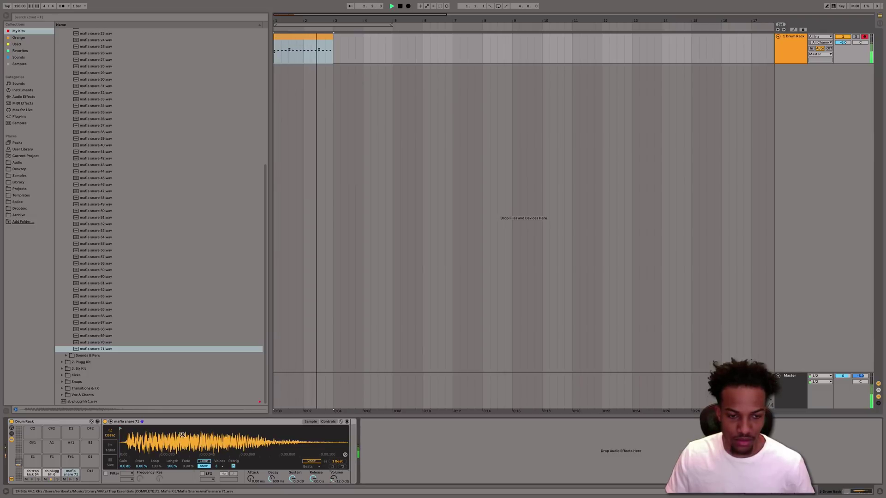
{"action": "key", "text": "space"}
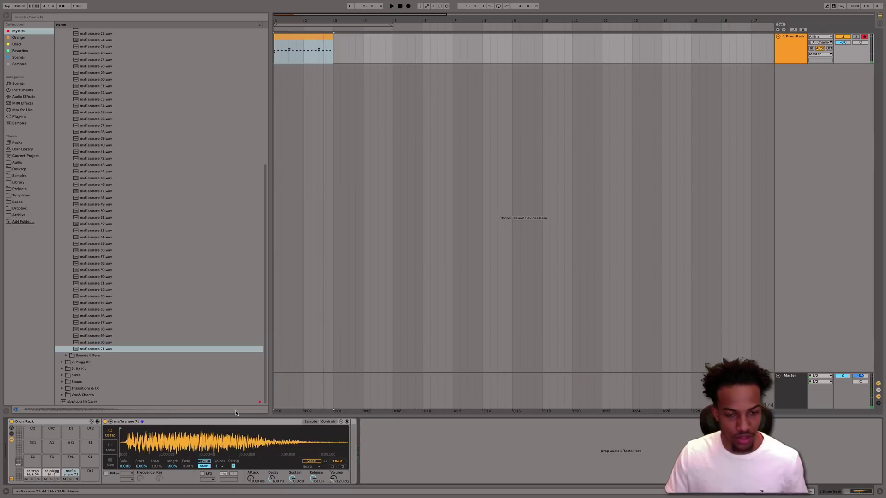
Play the pattern with the hi-hat's shortened envelope restored, and delete the two-bar clip from the arrangement
{"action": "key", "text": "space"}
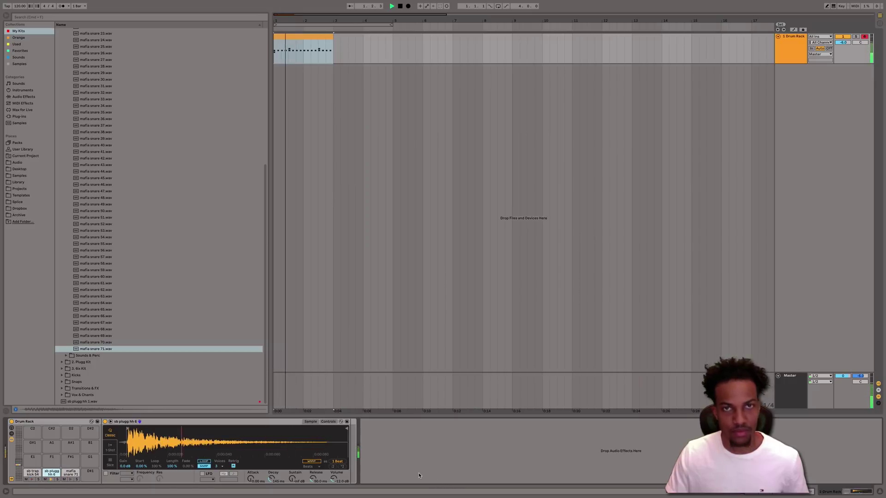
{"action": "left_click", "coordinate": [298, 35]}
{"action": "key", "text": "Delete"}
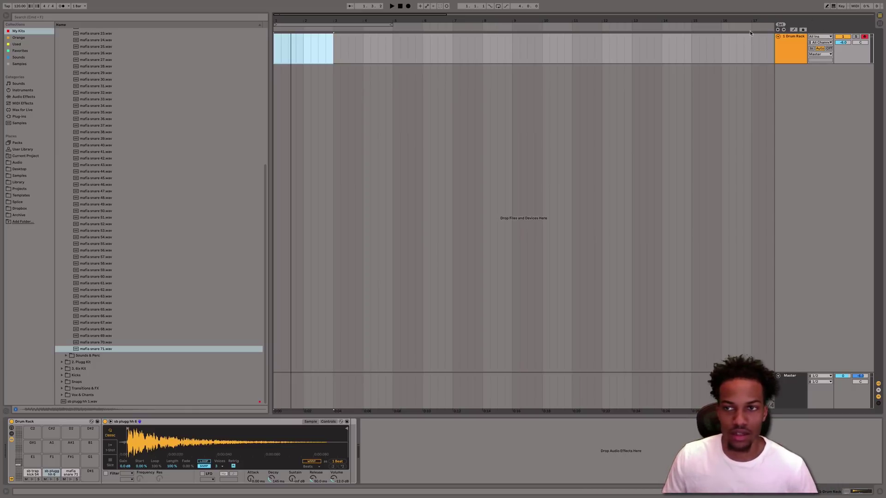
Collapse the Trap Essentials folder in the My Kits collection and expand 808 Essentials Complete Collection down to 808 Essentials Vol.1 (WAV)
{"action": "left_click", "coordinate": [793, 41]}
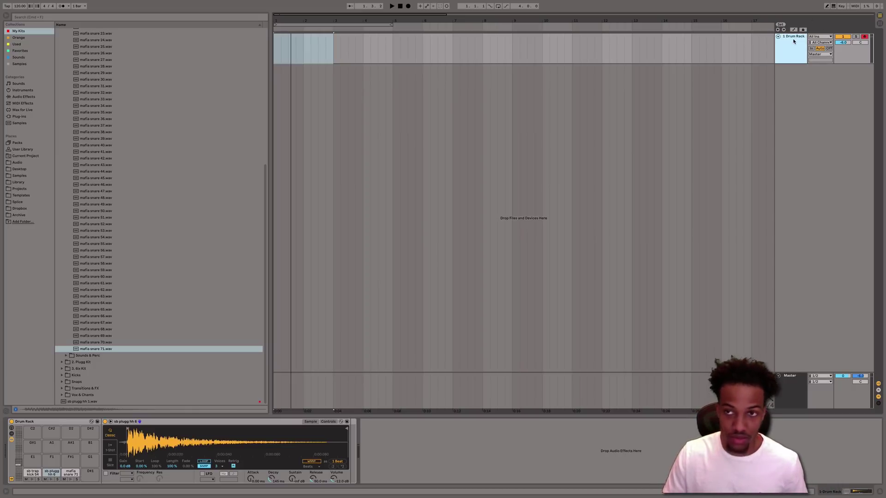
{"action": "left_click", "coordinate": [21, 36]}
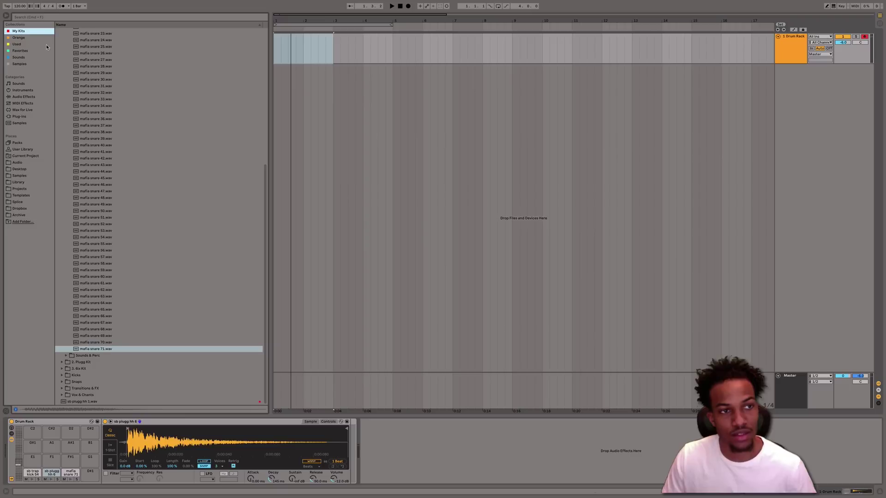
{"action": "scroll", "coordinate": [63, 77], "scroll_direction": "up", "scroll_amount": 10}
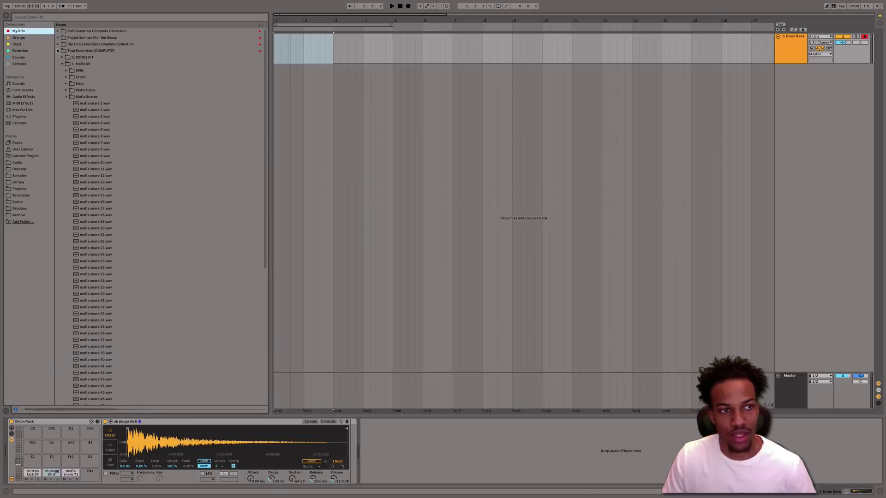
{"action": "left_click", "coordinate": [58, 43]}
{"action": "left_click", "coordinate": [58, 31]}
{"action": "left_click", "coordinate": [61, 44]}
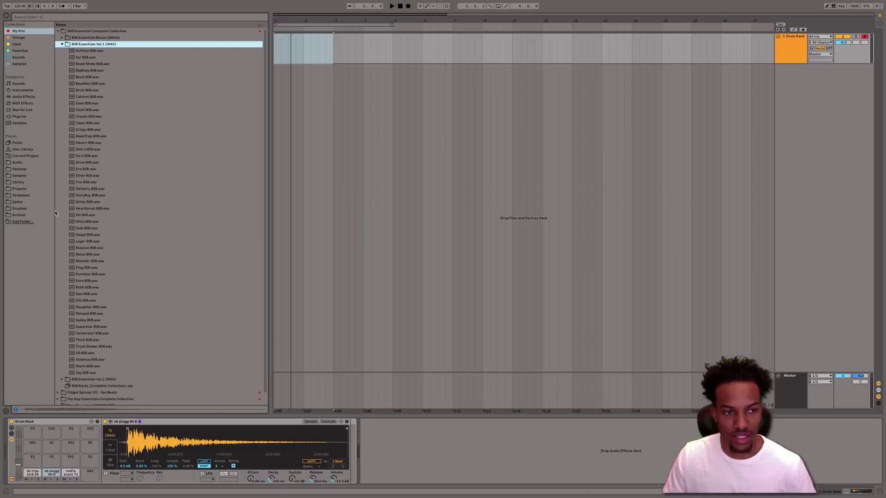
Browse the 808 Essentials Vol.2 (WAV) folder, return to Vol.1, and load Slaughter 808.wav onto the track in place of the Drum Rack
{"action": "left_click", "coordinate": [62, 44]}
{"action": "left_click", "coordinate": [62, 51]}
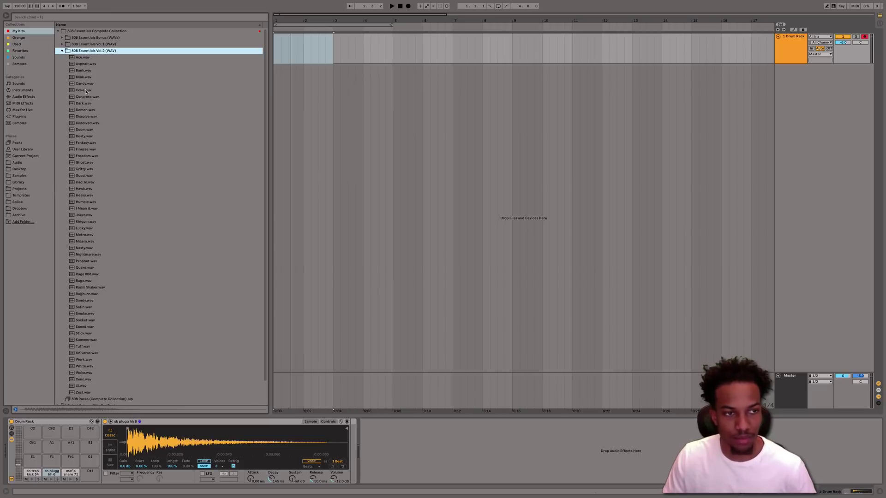
{"action": "left_click", "coordinate": [62, 51]}
{"action": "left_click", "coordinate": [62, 44]}
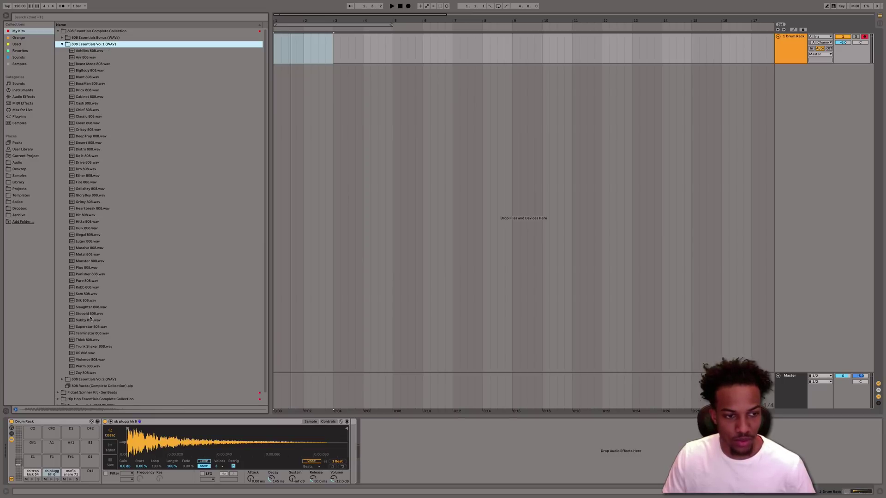
{"action": "double_click", "coordinate": [92, 306]}
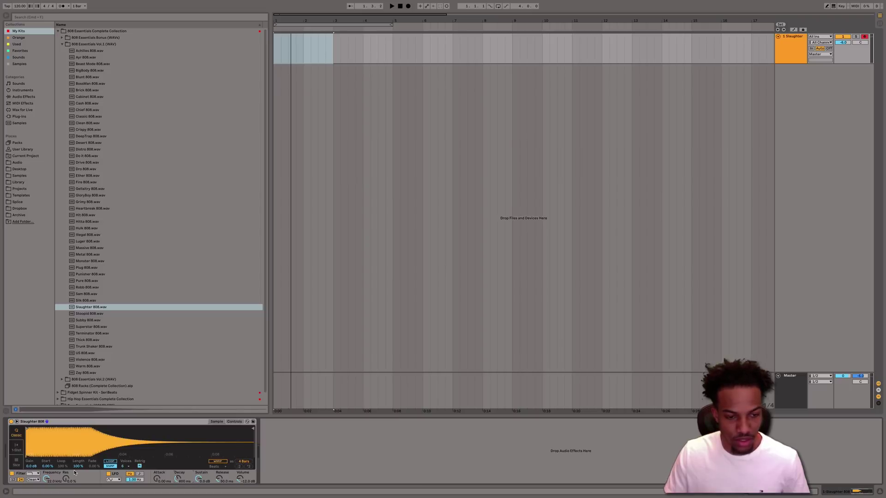
Set Slaughter 808's sustain to -12 dB with a short decay and raise its volume
{"action": "mouse_move", "coordinate": [883, 2]}
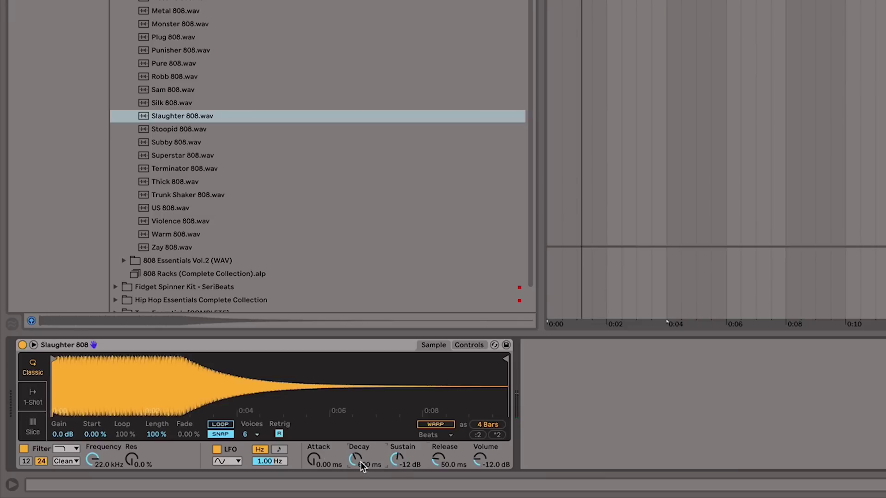
{"action": "left_click_drag", "start_coordinate": [360, 462], "coordinate": [361, 478]}
{"action": "scroll", "coordinate": [363, 465], "scroll_direction": "down", "scroll_amount": 3}
{"action": "left_click_drag", "start_coordinate": [476, 461], "coordinate": [480, 444]}
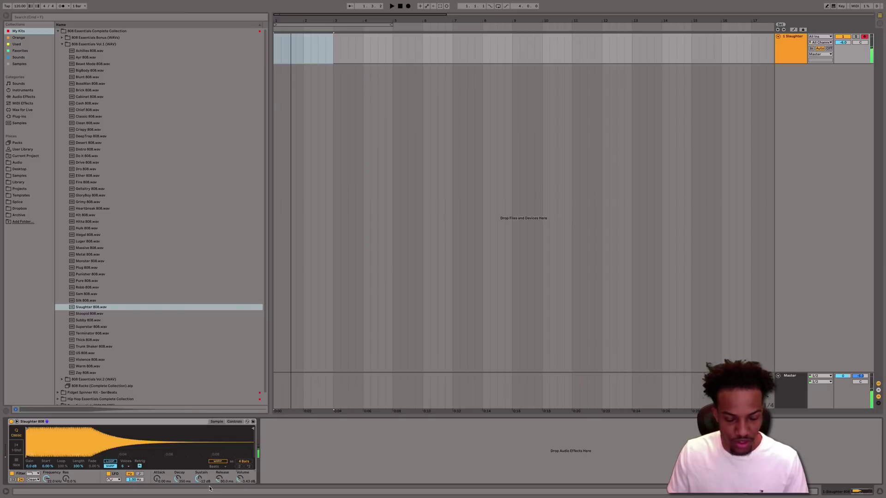
Lengthen Slaughter 808's decay, show its amplitude envelope graph, and raise the sustain to -10 dB
{"action": "left_click_drag", "start_coordinate": [178, 478], "coordinate": [177, 470]}
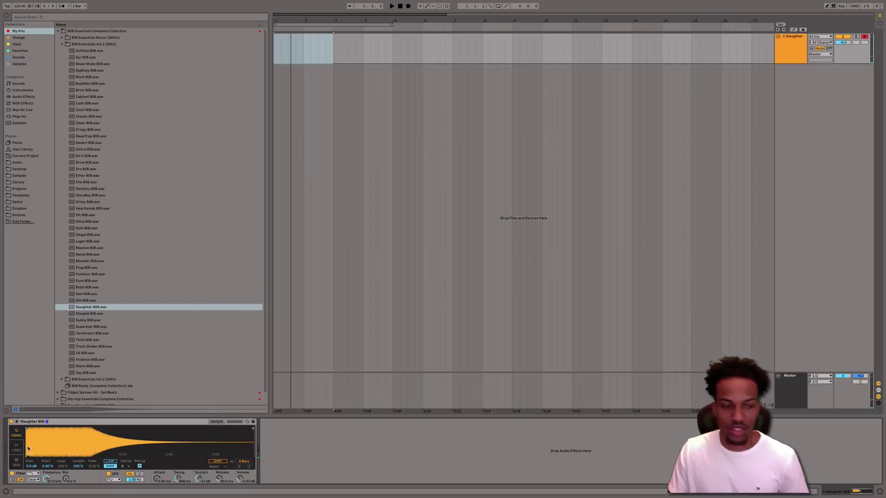
{"action": "left_click", "coordinate": [234, 422]}
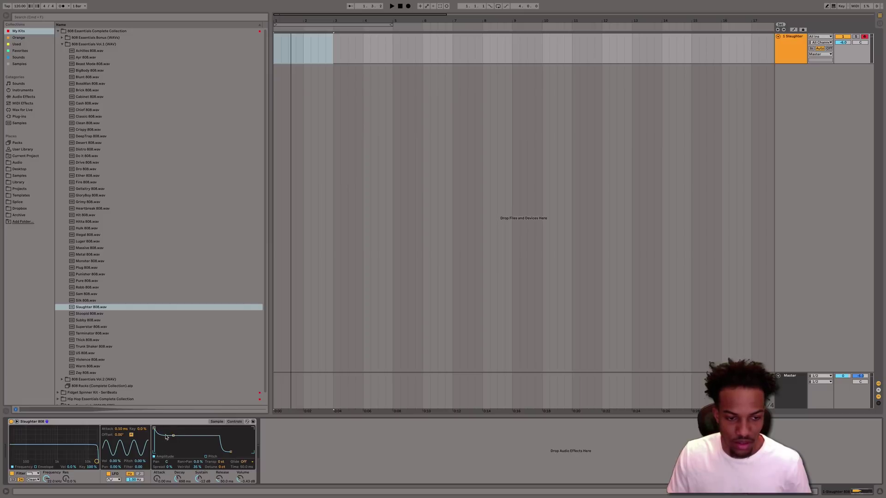
{"action": "left_click_drag", "start_coordinate": [173, 435], "coordinate": [175, 434]}
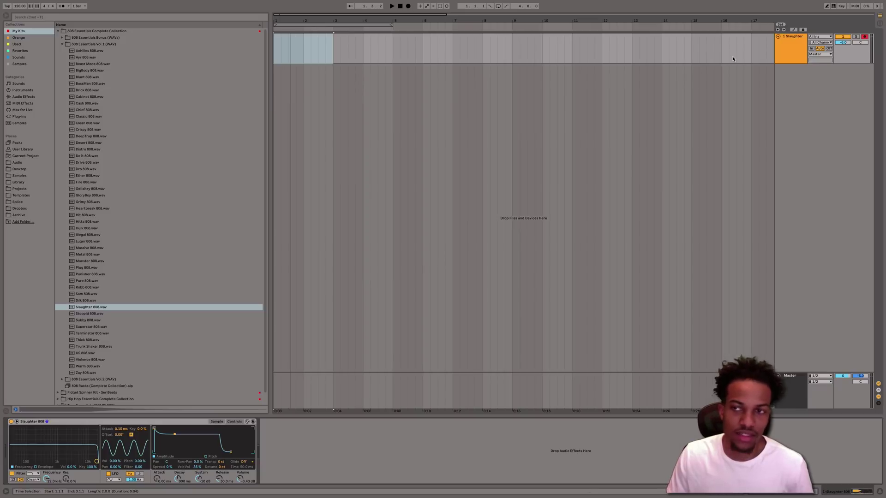
{"action": "left_click", "coordinate": [780, 48]}
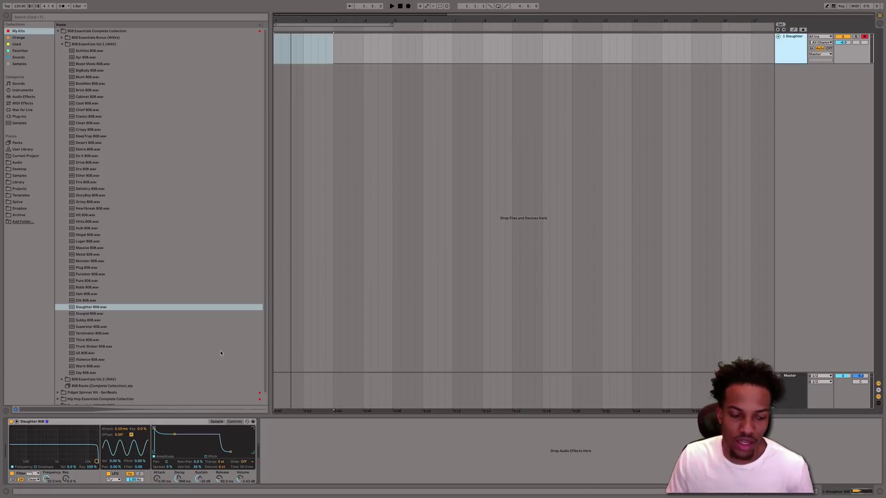
{"action": "left_click", "coordinate": [156, 478]}
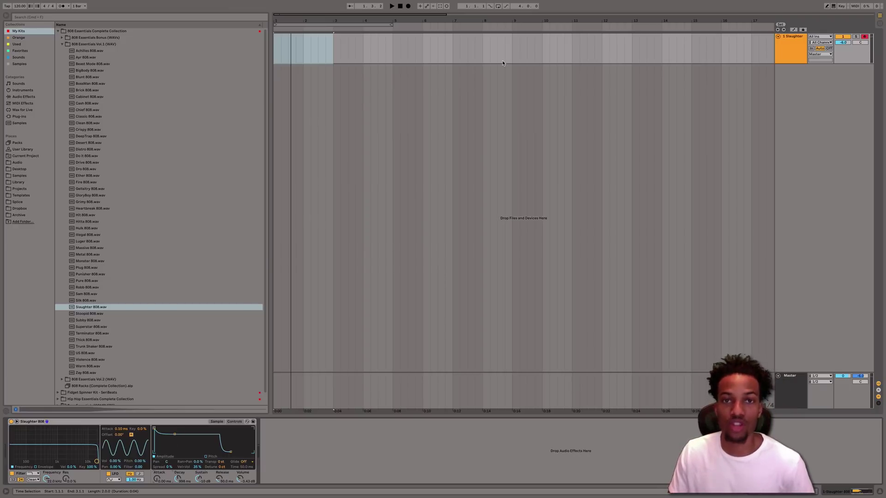
{"action": "left_click", "coordinate": [280, 41]}
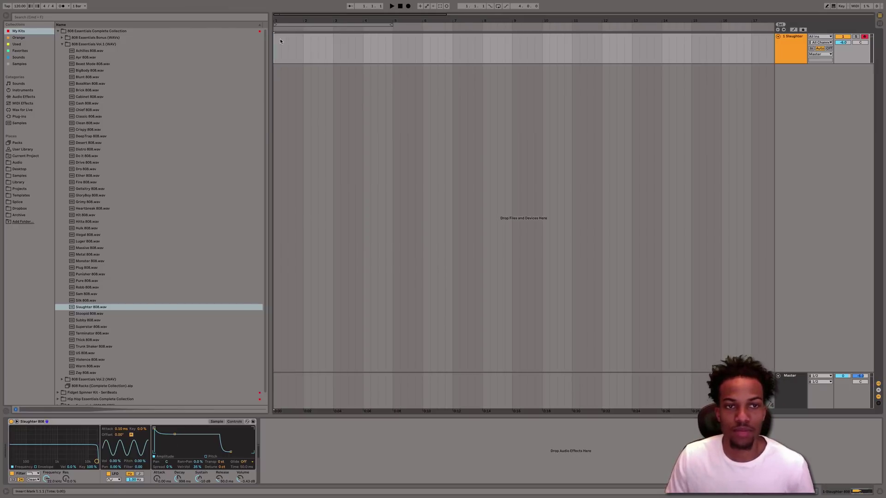
{"action": "left_click_drag", "start_coordinate": [280, 41], "coordinate": [317, 48]}
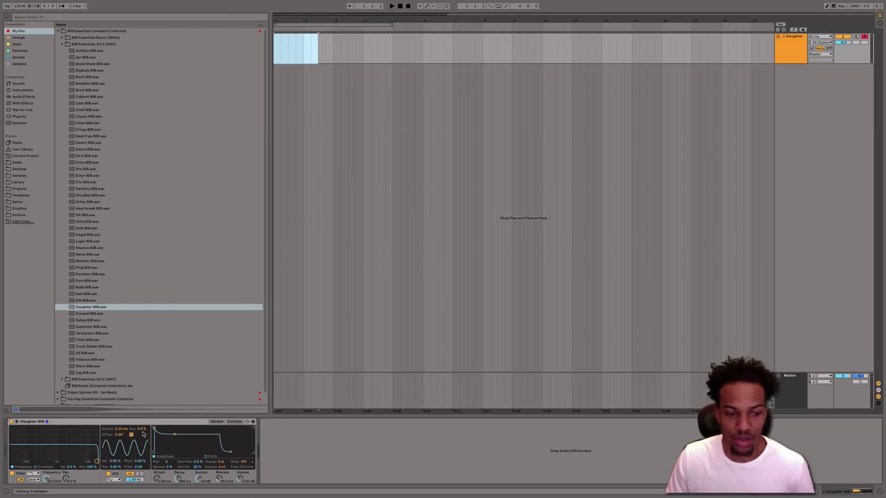
Lengthen Slaughter 808's attack, play the sound, and return the attack to 0.00 ms
{"action": "left_click", "coordinate": [216, 422]}
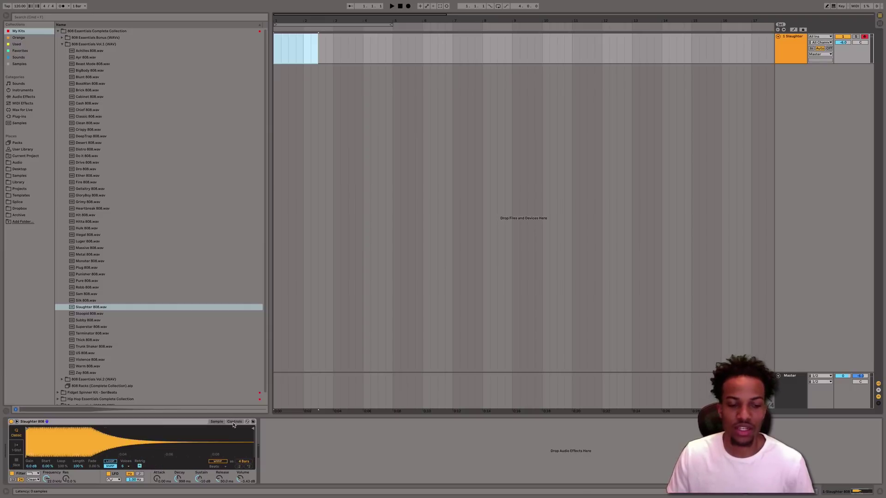
{"action": "left_click", "coordinate": [234, 421]}
{"action": "left_click_drag", "start_coordinate": [157, 479], "coordinate": [172, 429]}
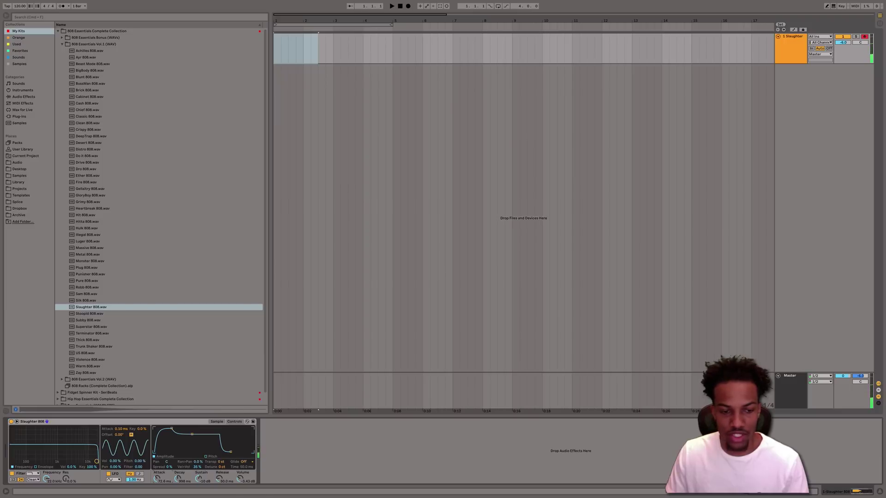
{"action": "left_click_drag", "start_coordinate": [158, 479], "coordinate": [158, 496]}
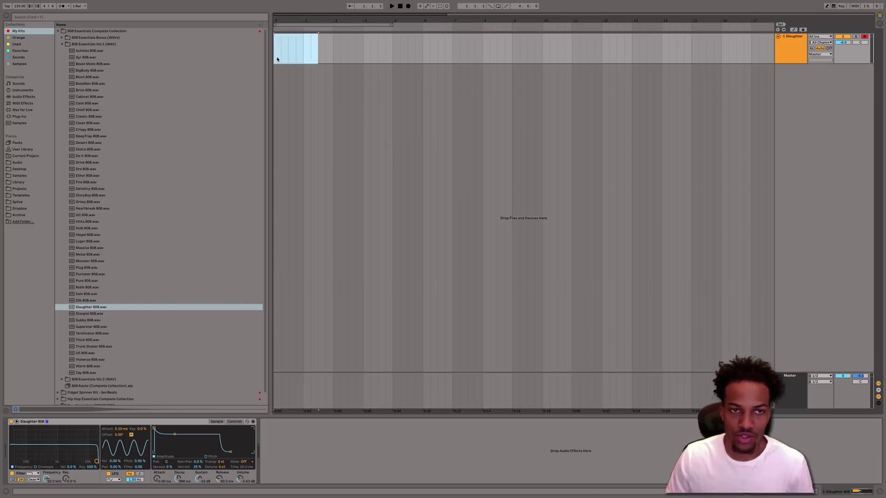
Insert an audio track and place aufgang.wav from the strings folder within Other Kits at bar 2
{"action": "left_click_drag", "start_coordinate": [280, 56], "coordinate": [333, 54]}
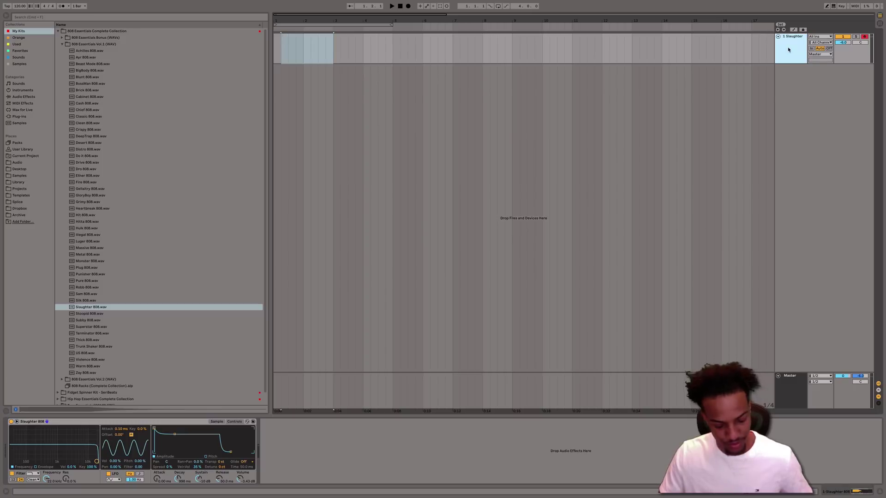
{"action": "key", "text": "super+t"}
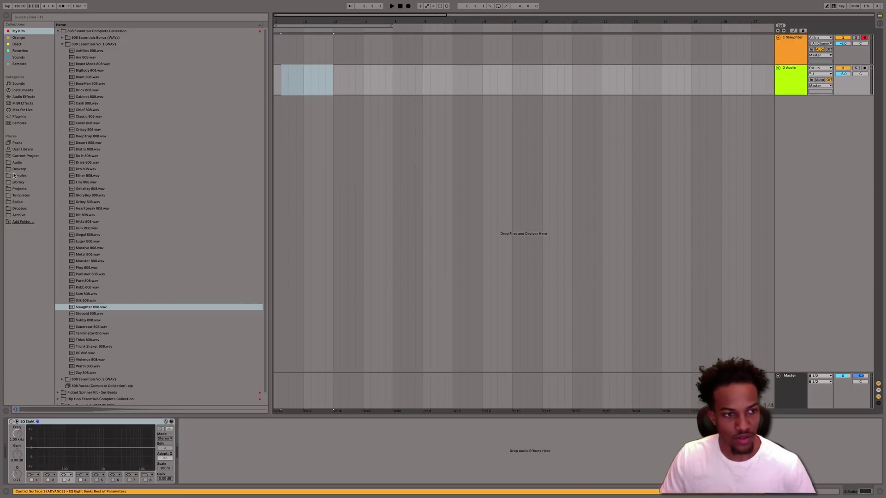
{"action": "left_click", "coordinate": [21, 176]}
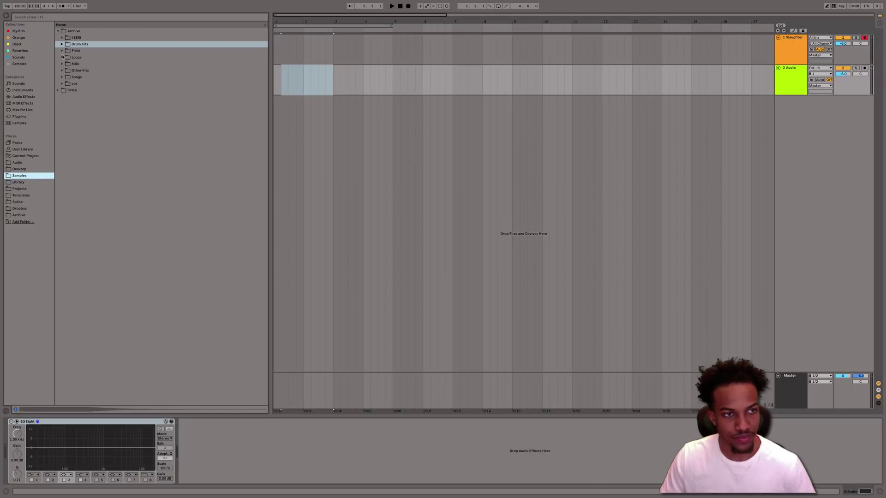
{"action": "left_click", "coordinate": [62, 70]}
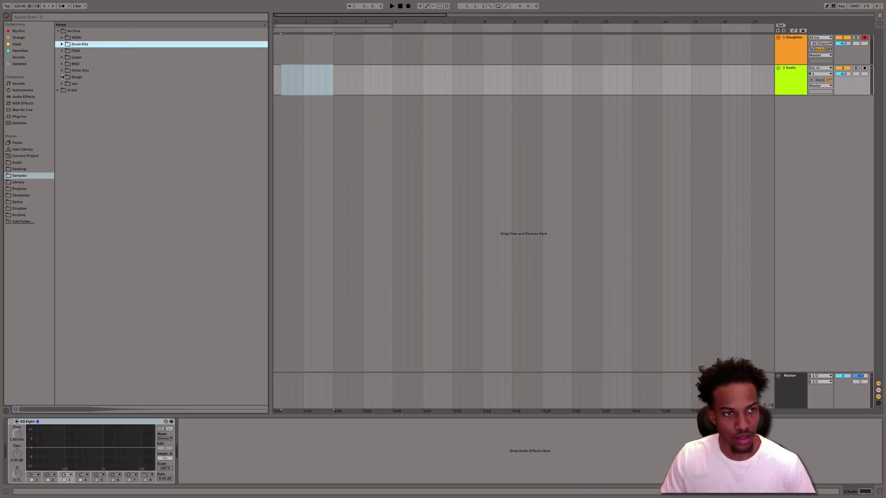
{"action": "left_click", "coordinate": [66, 90]}
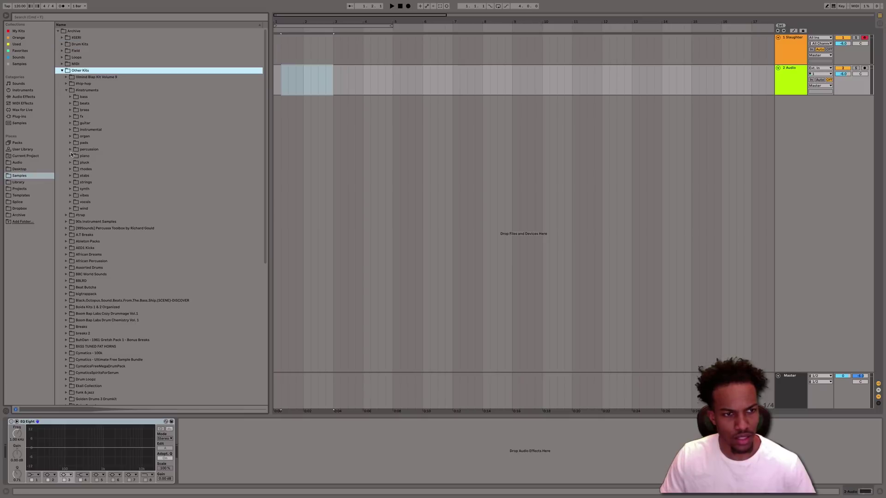
{"action": "left_click", "coordinate": [70, 182]}
{"action": "left_click", "coordinate": [91, 202]}
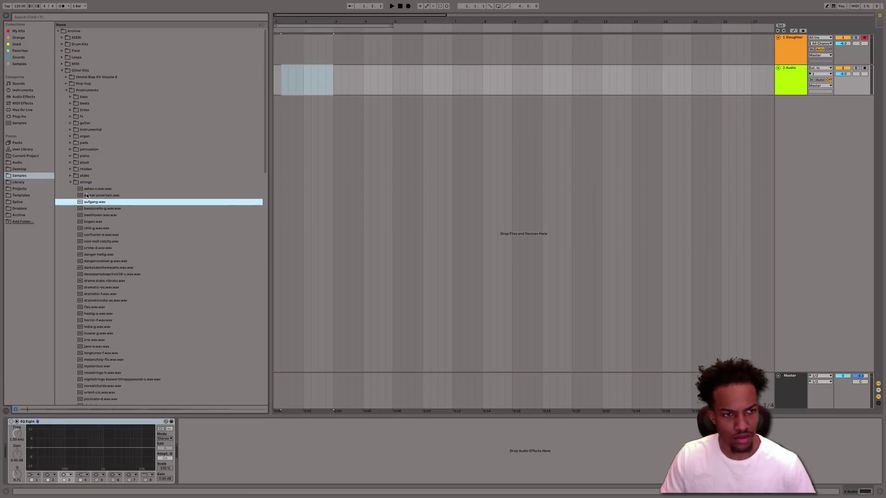
{"action": "left_click_drag", "start_coordinate": [91, 202], "coordinate": [326, 80]}
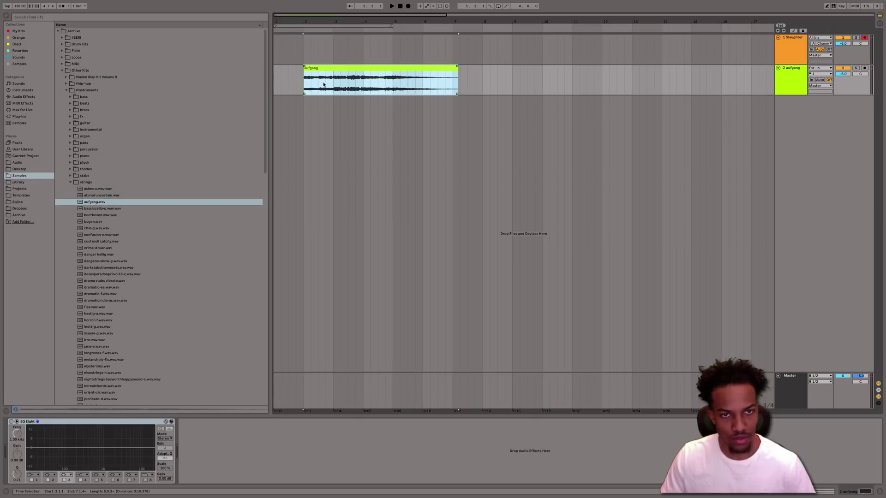
Add a fade-out from about bar 5 and a fade-in over about 1.5 bars to the aufgang clip, and play it
{"action": "left_click_drag", "start_coordinate": [457, 66], "coordinate": [400, 99]}
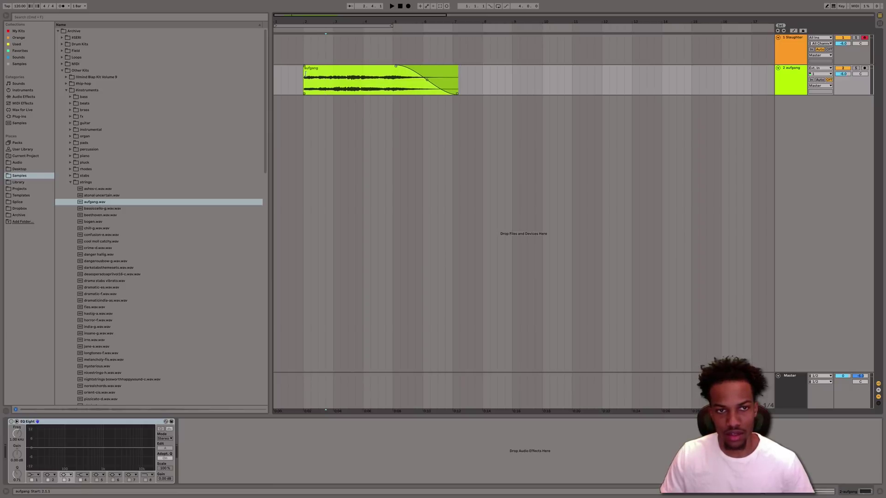
{"action": "left_click_drag", "start_coordinate": [304, 67], "coordinate": [346, 69]}
{"action": "key", "text": "space"}
{"action": "key", "text": "space"}
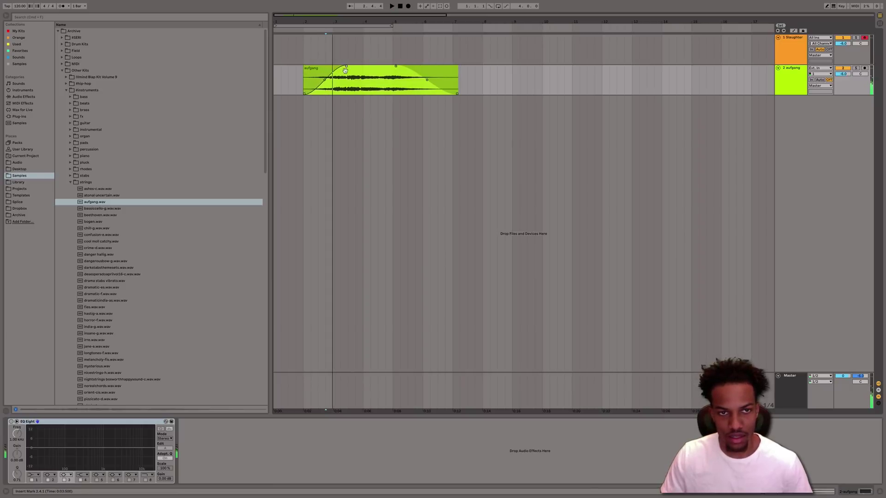
{"action": "left_click", "coordinate": [332, 87]}
{"action": "key", "text": "space"}
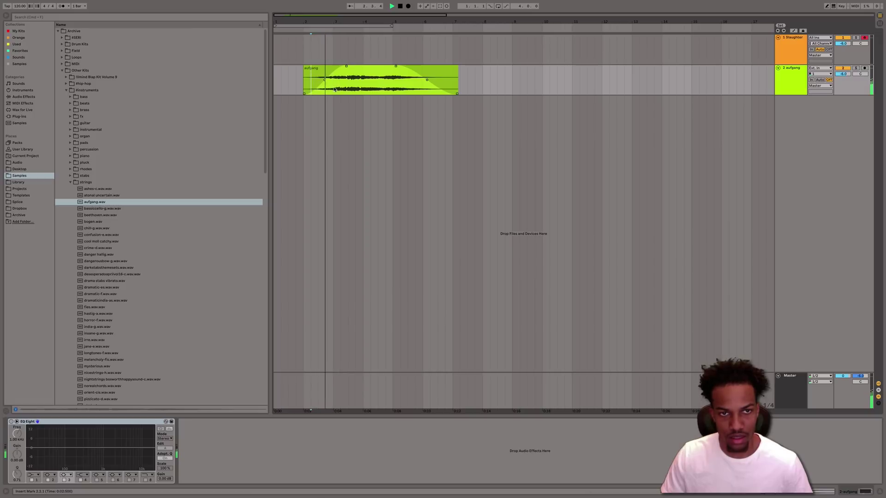
{"action": "key", "text": "space"}
Split the aufgang clip at bar 3, bar 4 and 4.4, fading in the second and third slices
{"action": "key", "text": "super+e"}
{"action": "left_click", "coordinate": [360, 87]}
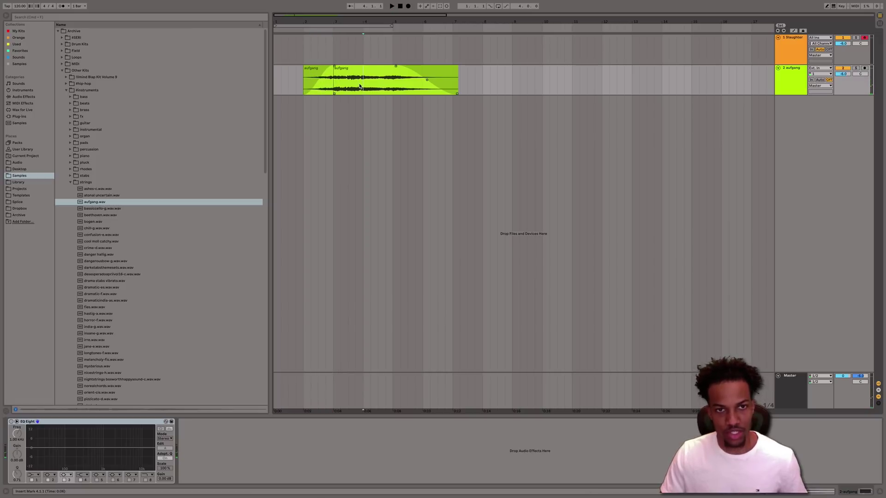
{"action": "key", "text": "super+e"}
{"action": "left_click_drag", "start_coordinate": [335, 67], "coordinate": [361, 68]}
{"action": "left_click", "coordinate": [387, 89]}
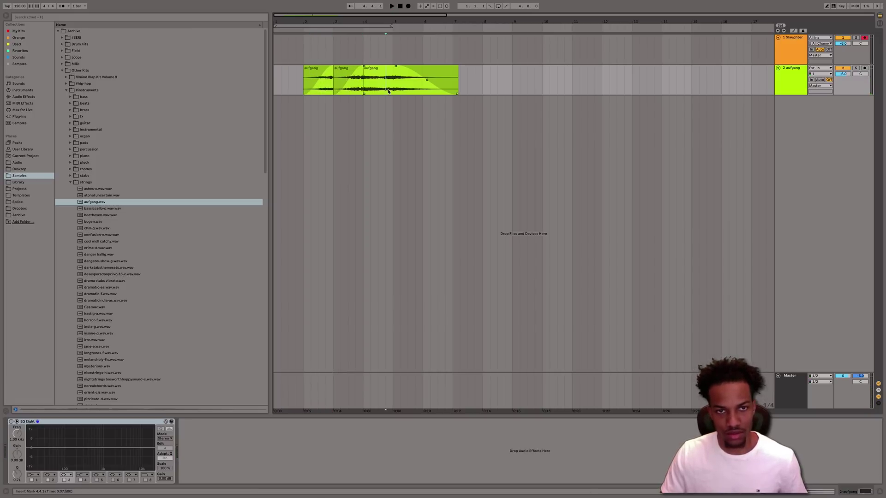
{"action": "key", "text": "super+e"}
Play through the split aufgang slices from bar 2 to hear their fades
{"action": "left_click", "coordinate": [311, 68]}
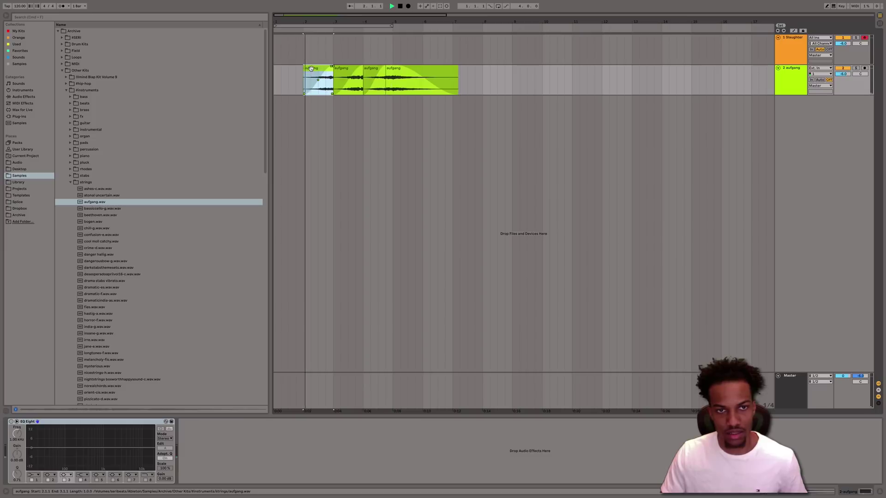
{"action": "key", "text": "space"}
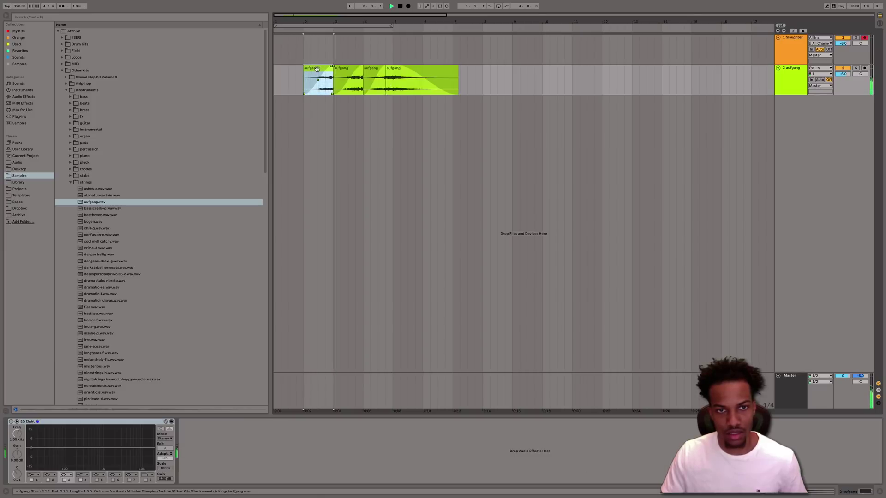
{"action": "left_click", "coordinate": [374, 68]}
{"action": "key", "text": "space"}
{"action": "left_click", "coordinate": [394, 68]}
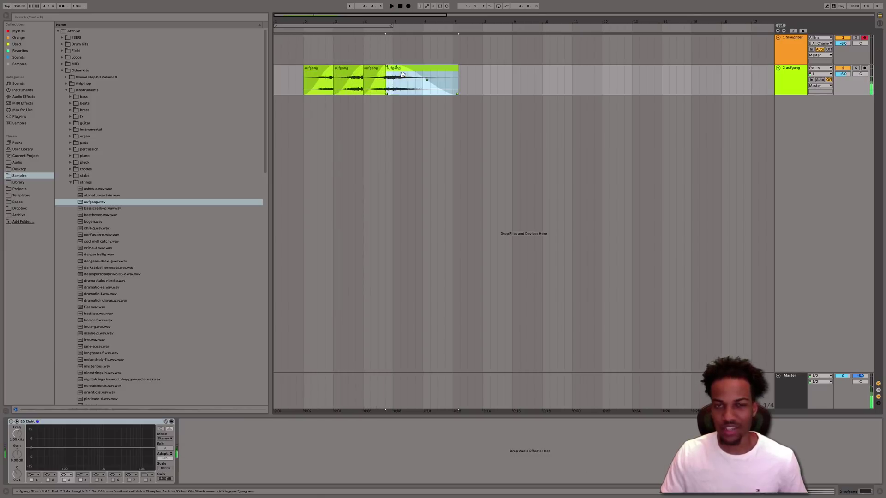
Delete all the aufgang slices and place the insert marker at the start of the audio track
{"action": "left_click", "coordinate": [320, 73], "text": "shift"}
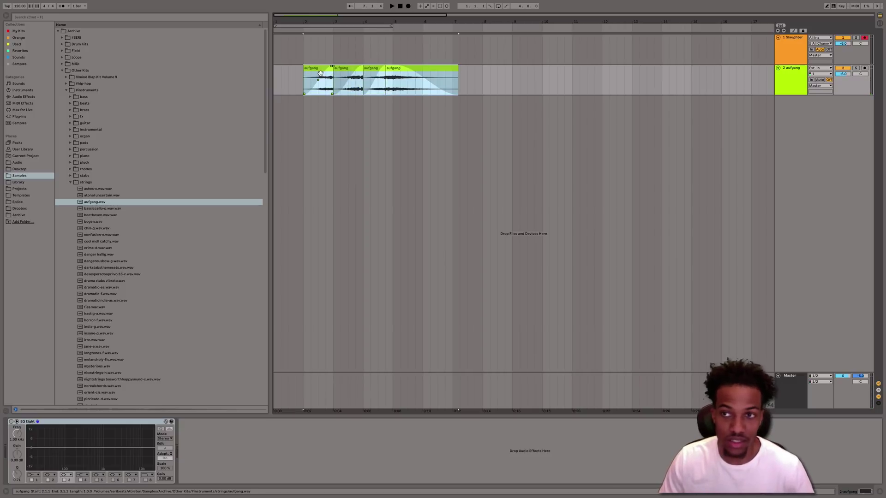
{"action": "left_click", "coordinate": [375, 69]}
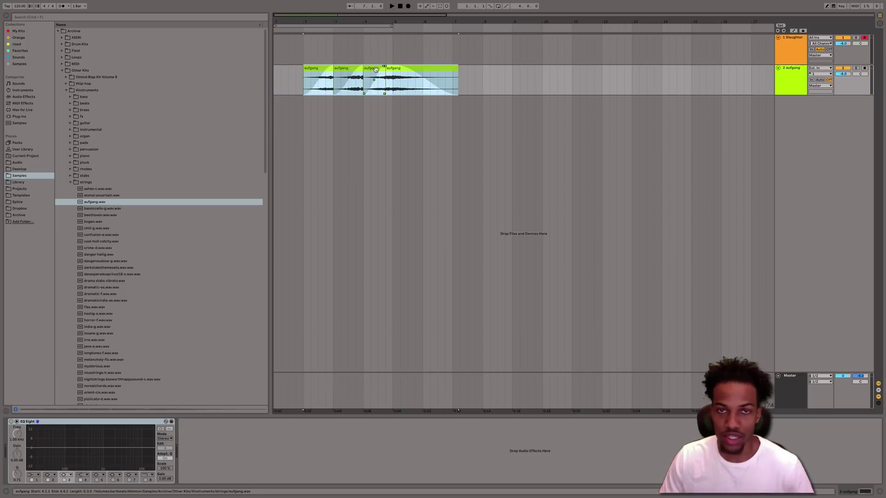
{"action": "key", "text": "Delete"}
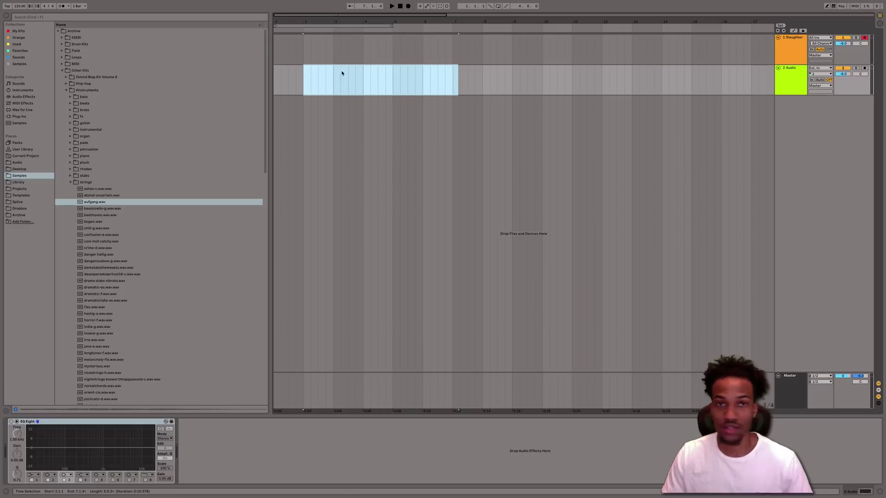
{"action": "left_click", "coordinate": [278, 80]}
{"action": "left_click", "coordinate": [276, 79]}
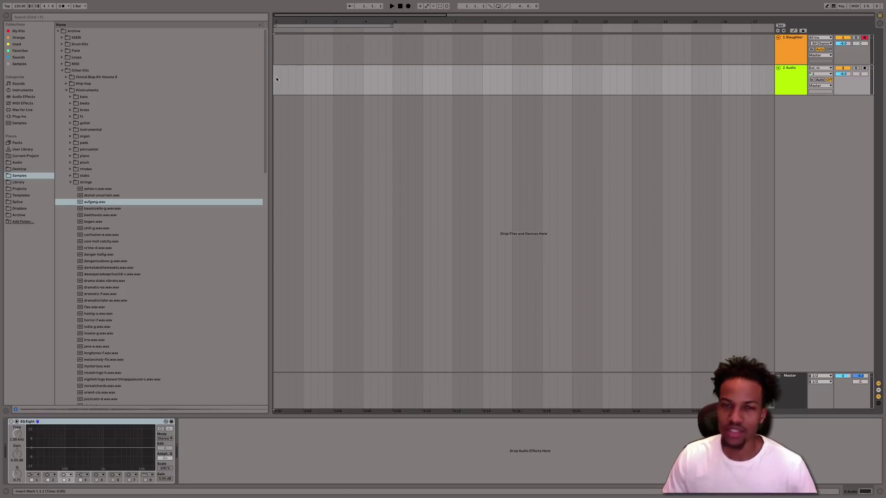